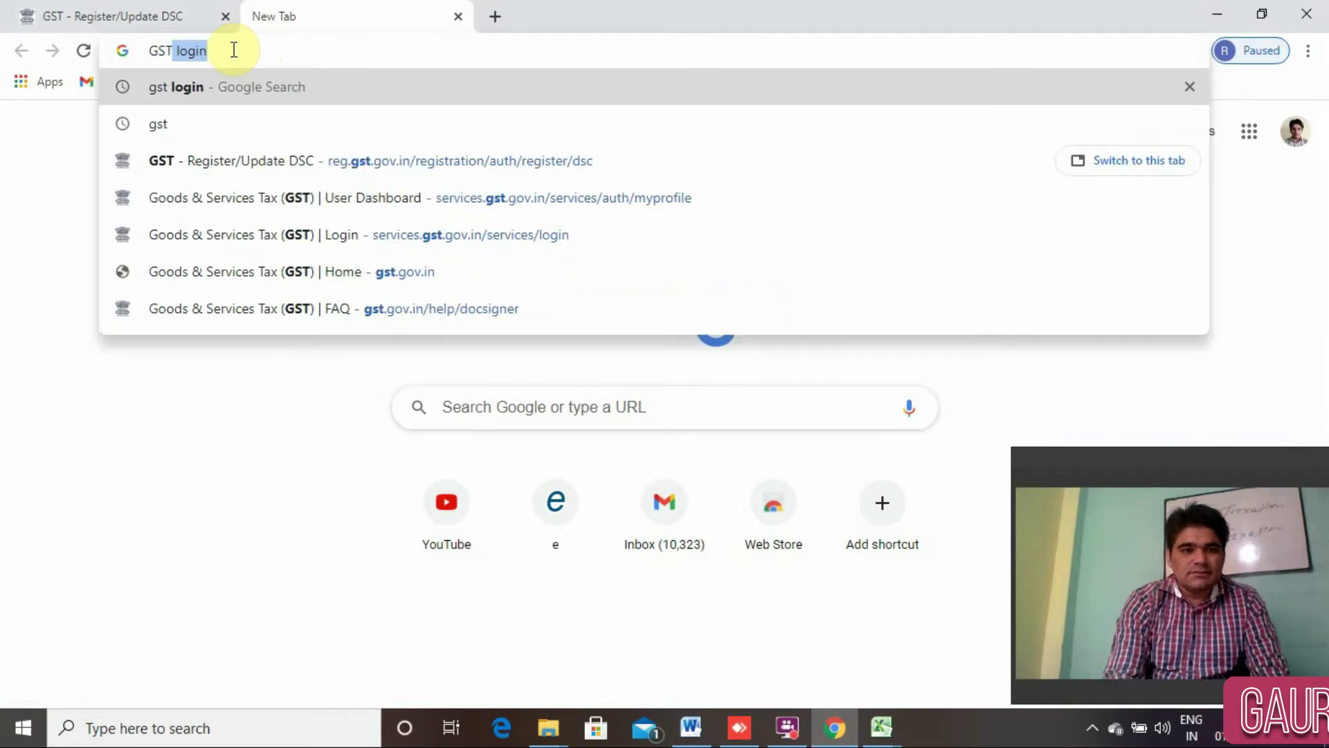
Search Google for 'gst login' and go to the GST portal's Login page.
{"action": "key", "text": "Return"}
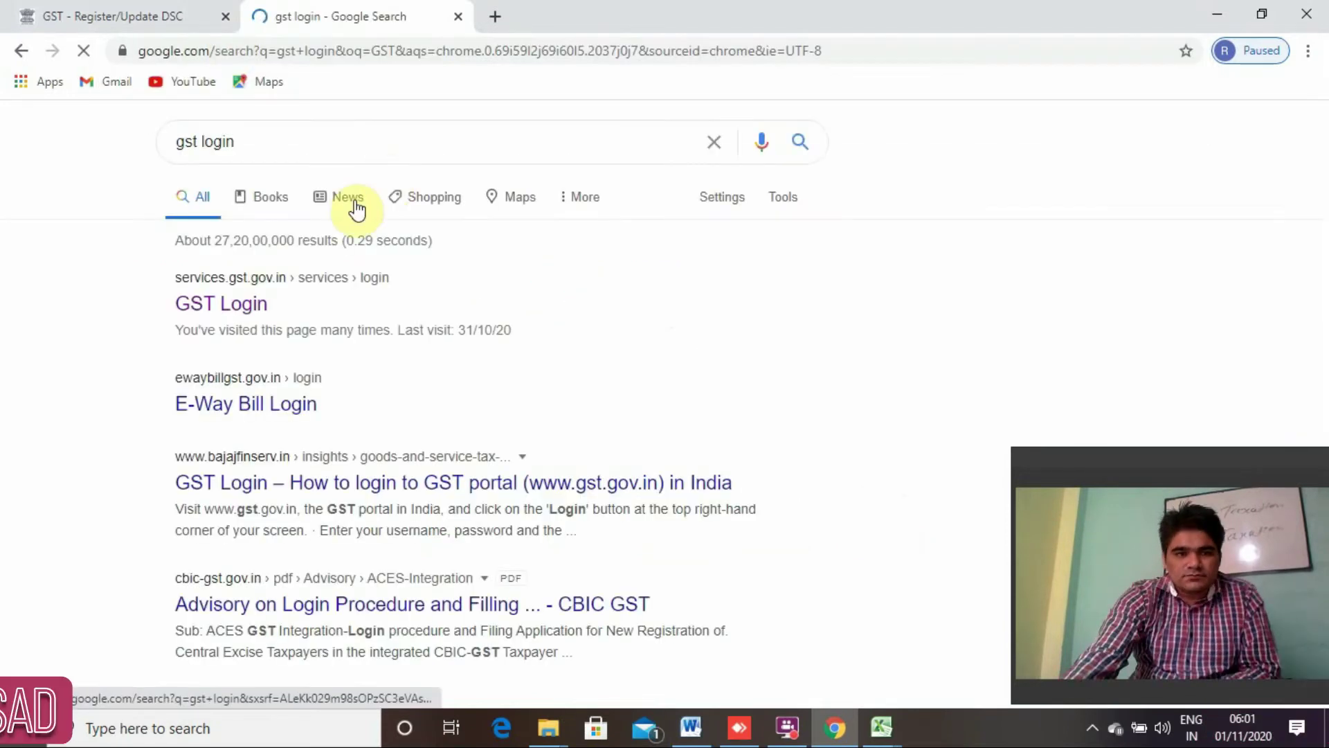
{"action": "left_click", "coordinate": [239, 311]}
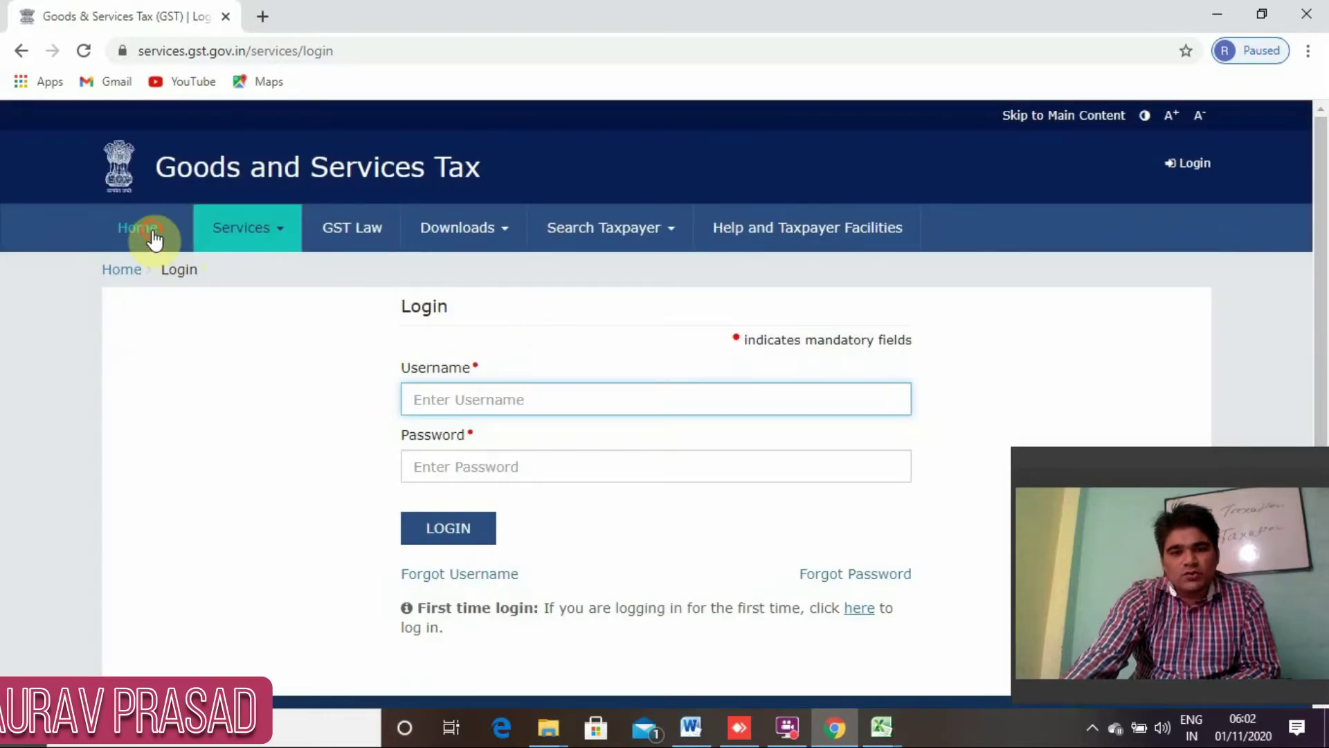
{"action": "left_click", "coordinate": [151, 233]}
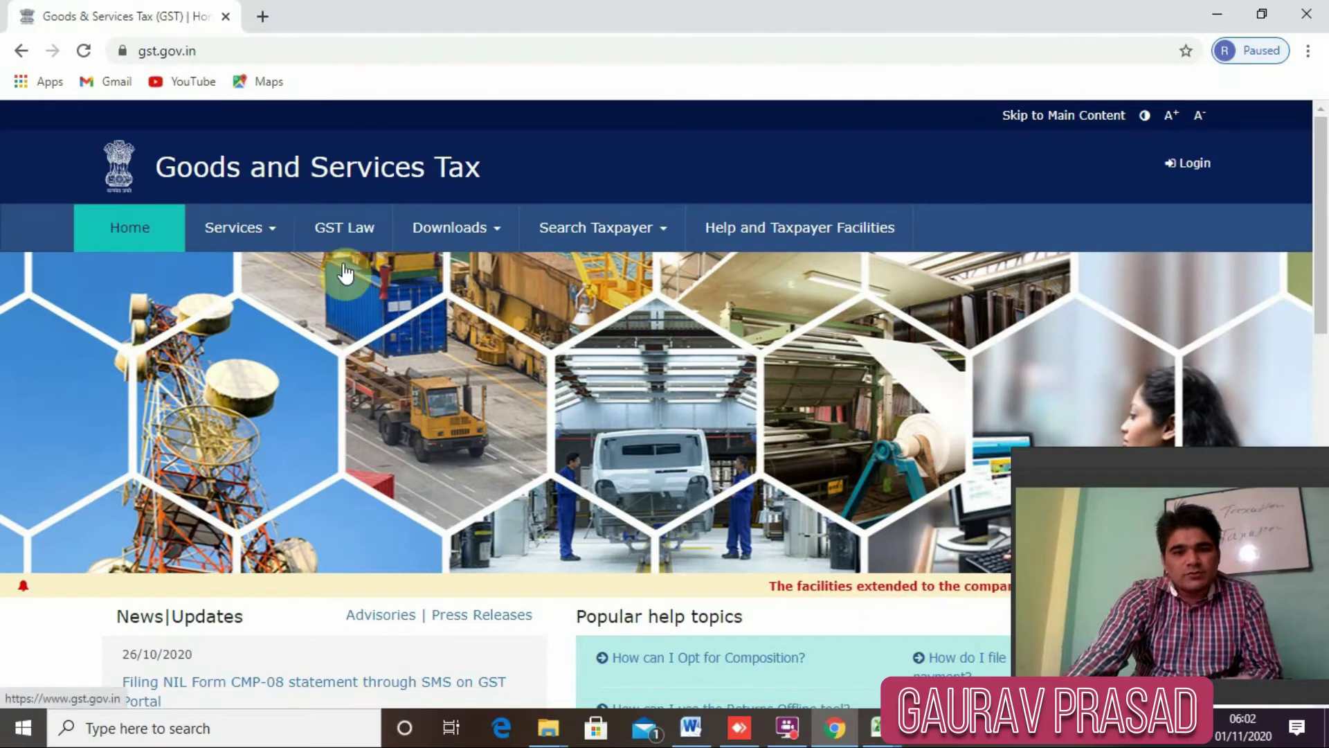
{"action": "left_click", "coordinate": [1195, 164]}
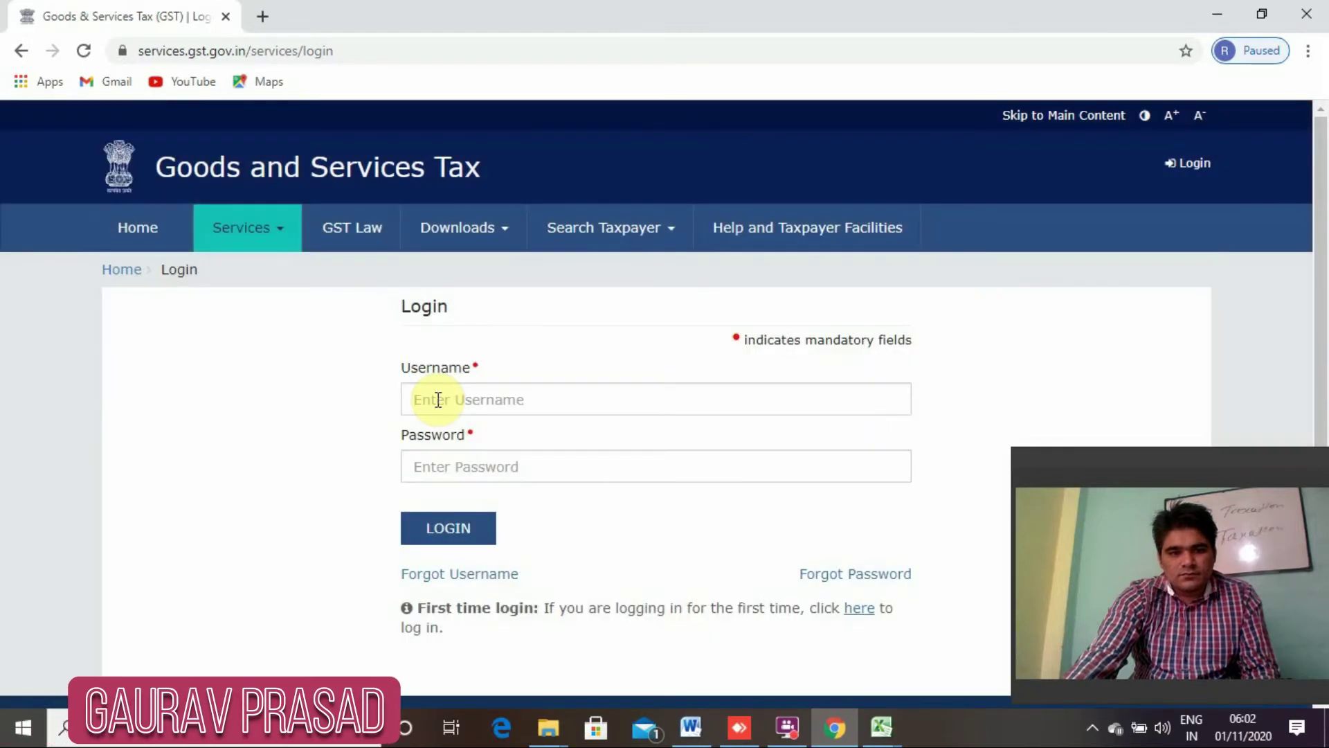
Sign in to the GST taxpayer account with the username, password and CAPTCHA characters.
{"action": "left_click", "coordinate": [436, 399]}
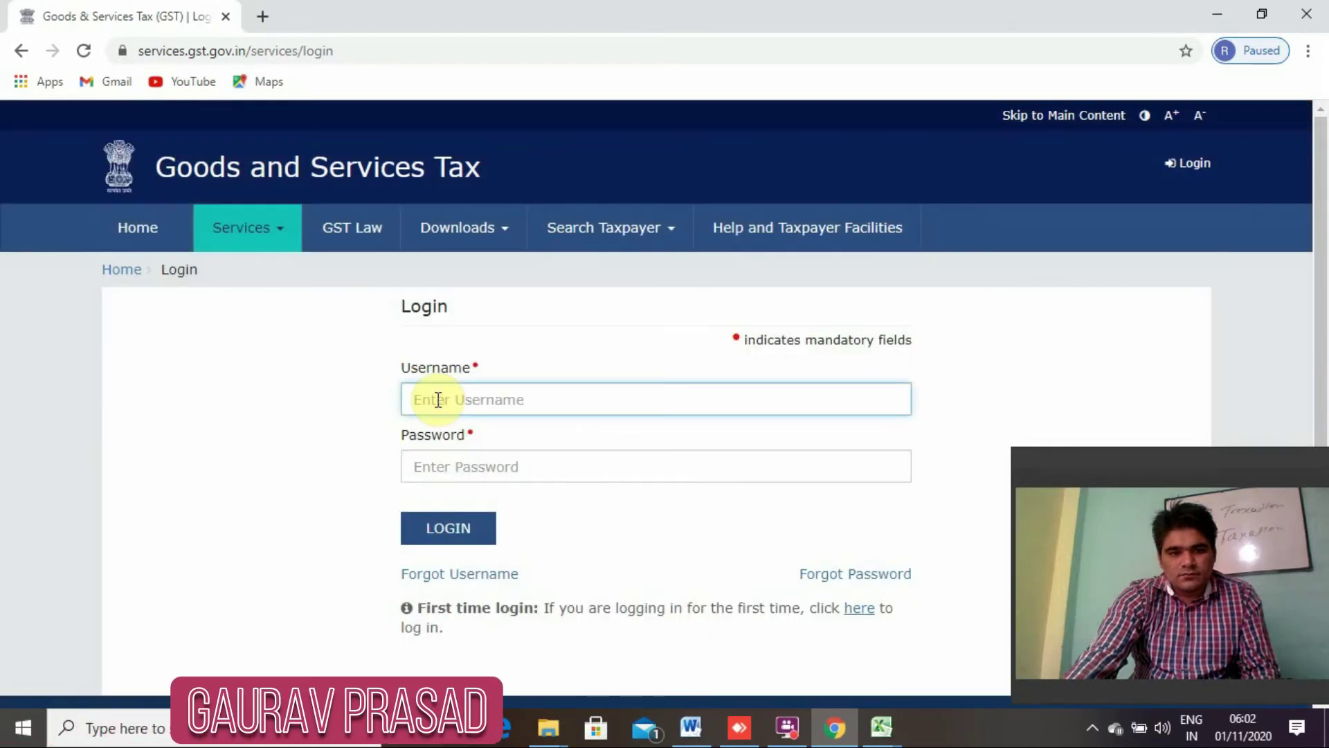
{"action": "key", "text": "ctrl+v"}
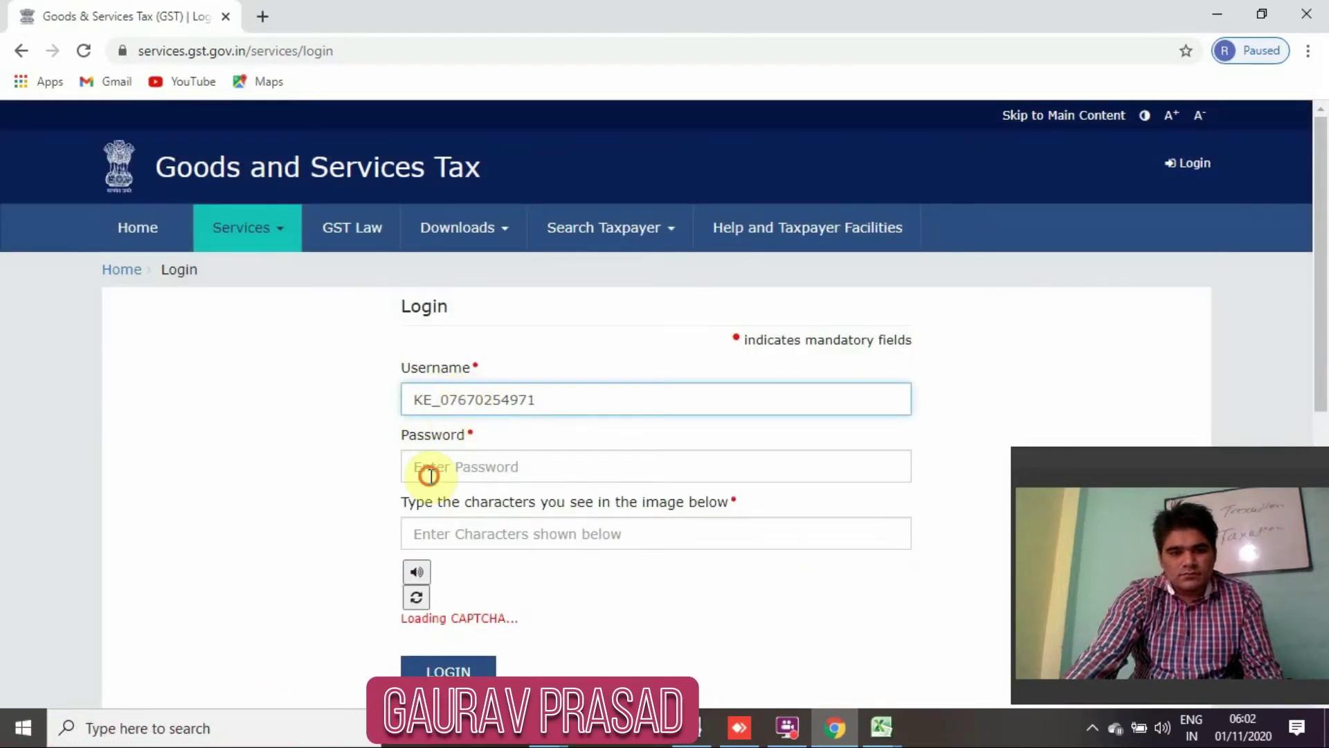
{"action": "left_click", "coordinate": [429, 467]}
{"action": "type", "text": "••••••••••"}
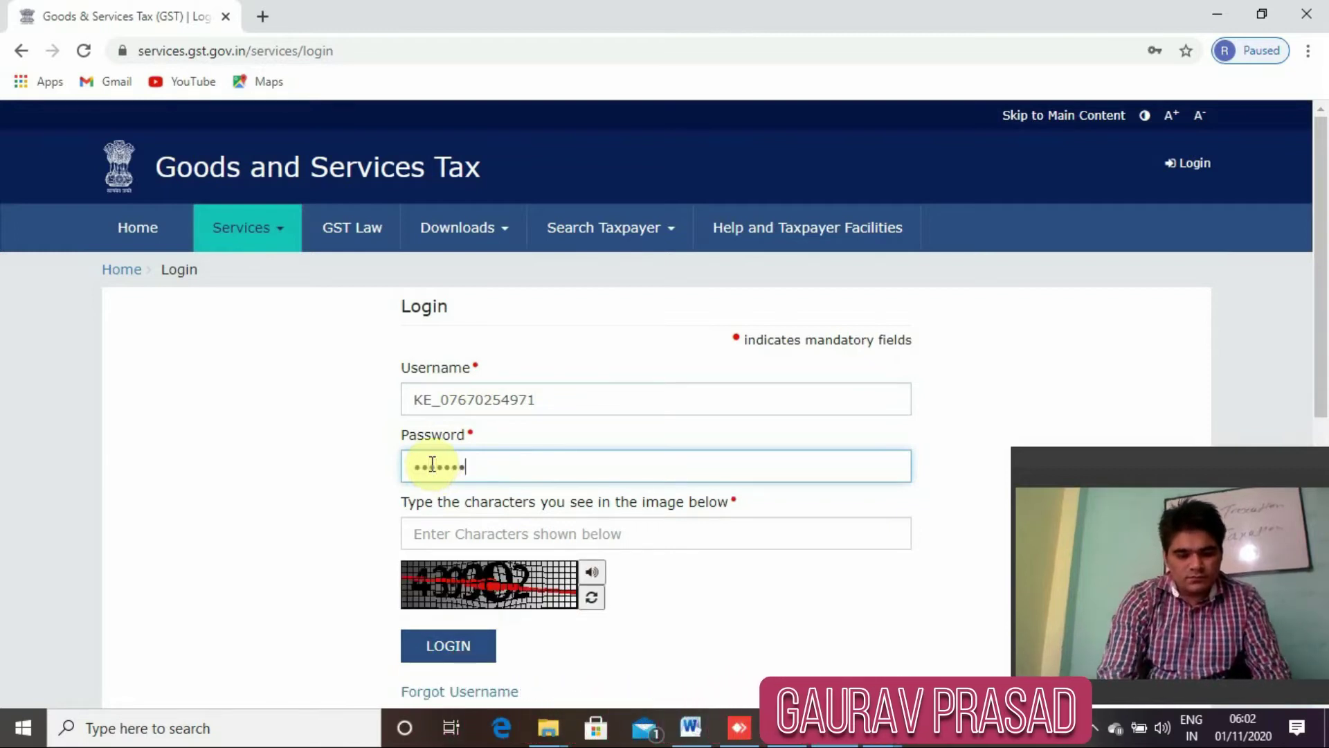
{"action": "key", "text": "Tab"}
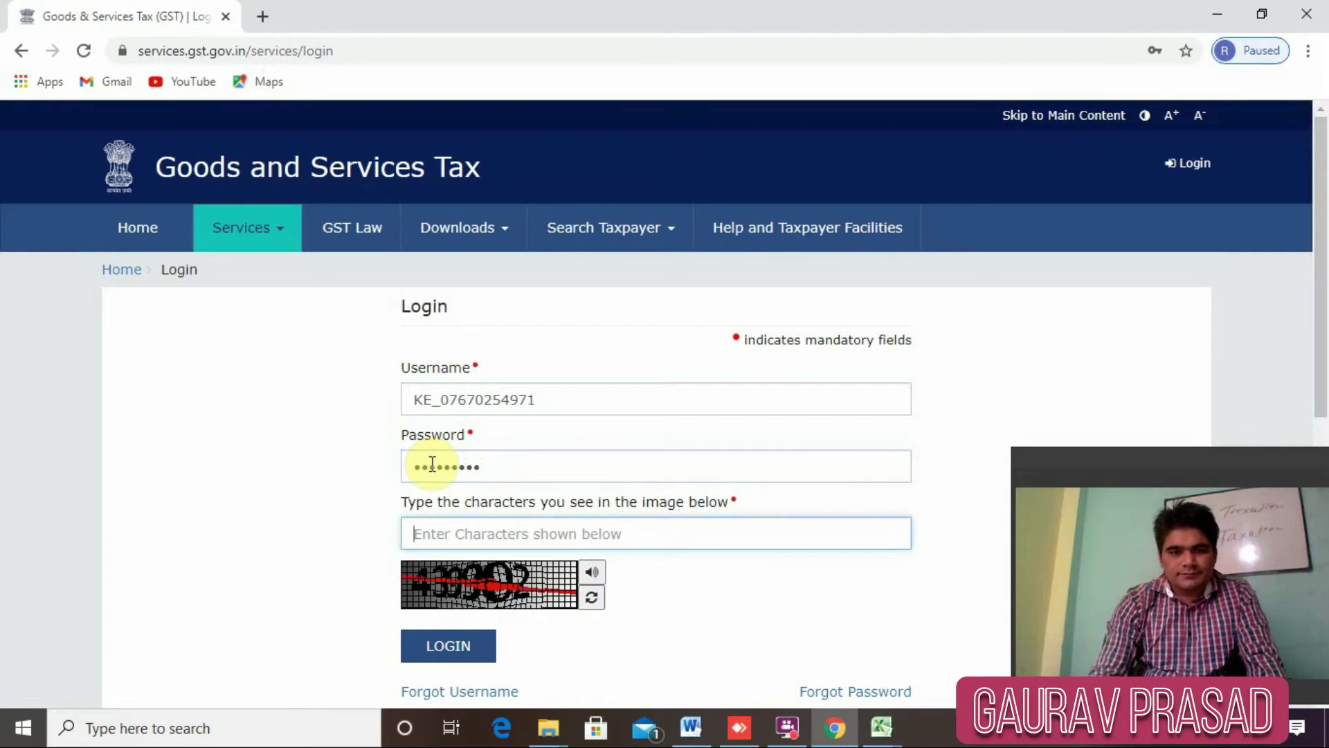
{"action": "type", "text": "439902"}
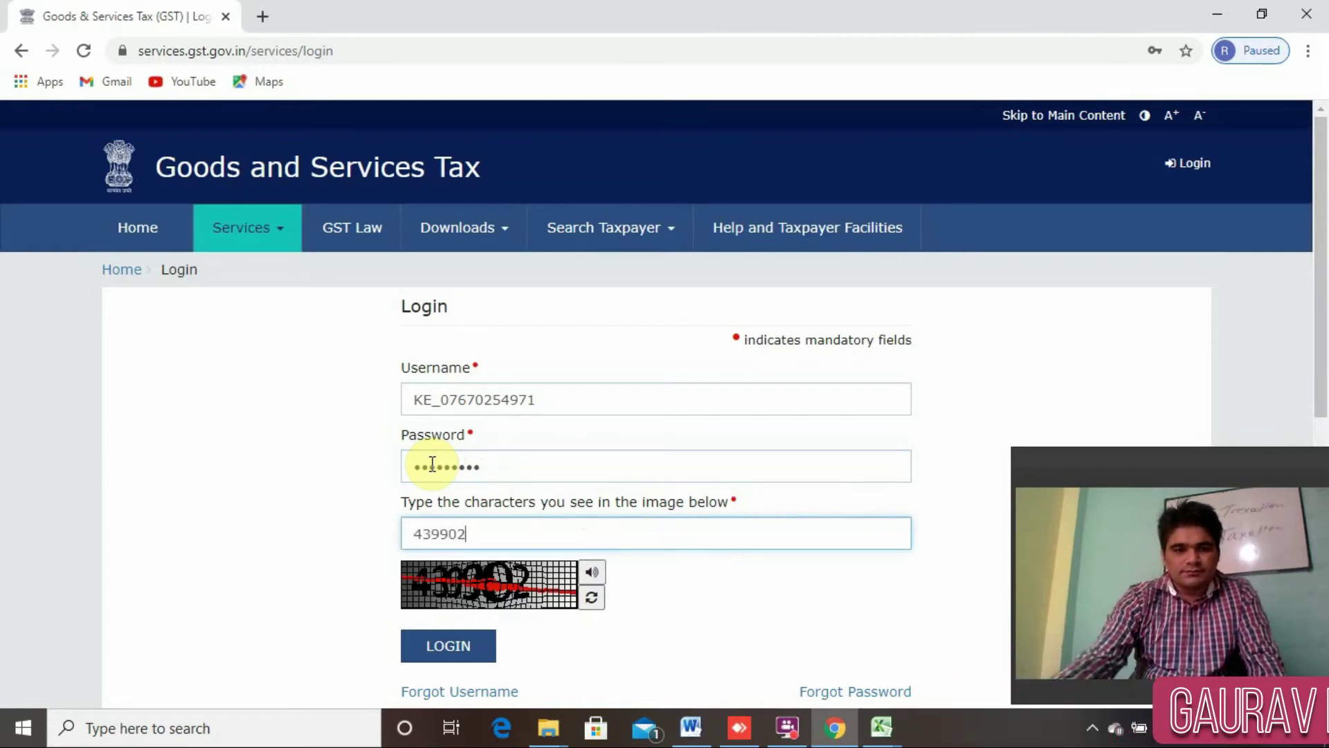
{"action": "left_click", "coordinate": [434, 658]}
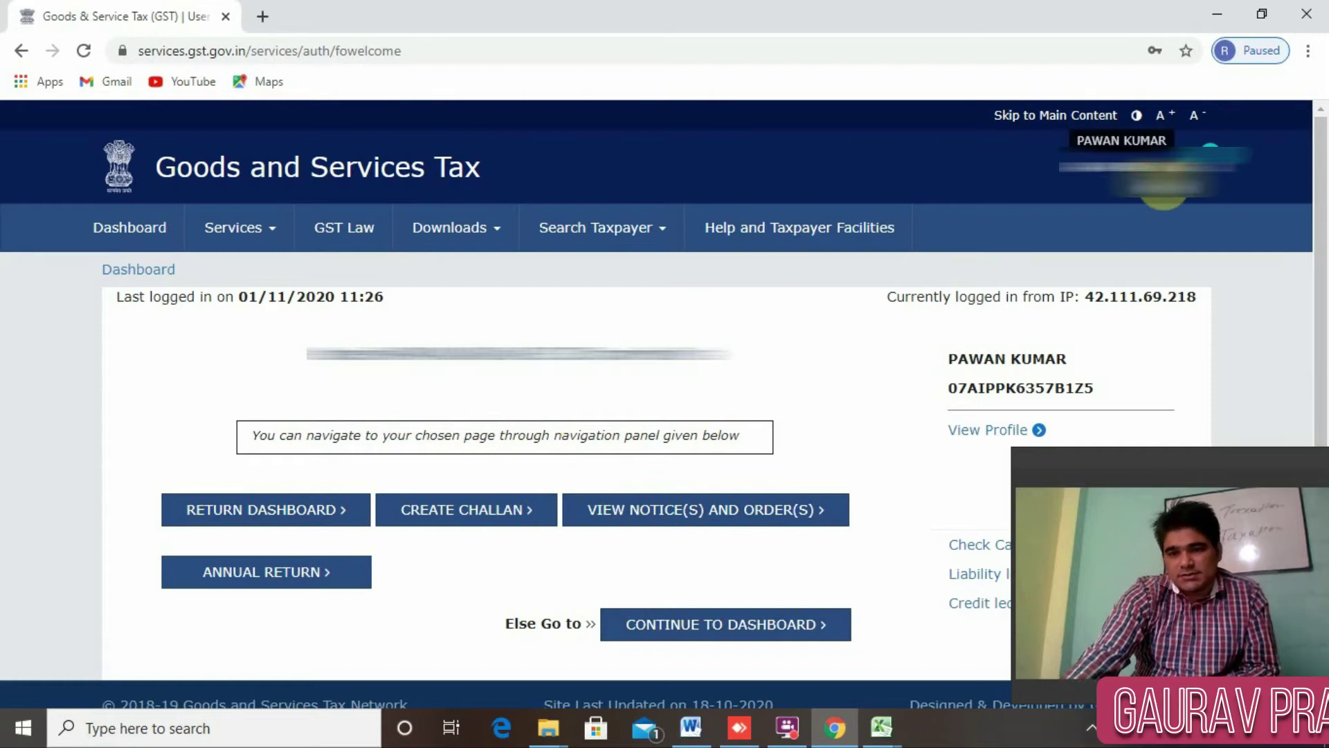
Open My Profile from the account dropdown and scroll through the profile page.
{"action": "left_click", "coordinate": [1165, 187]}
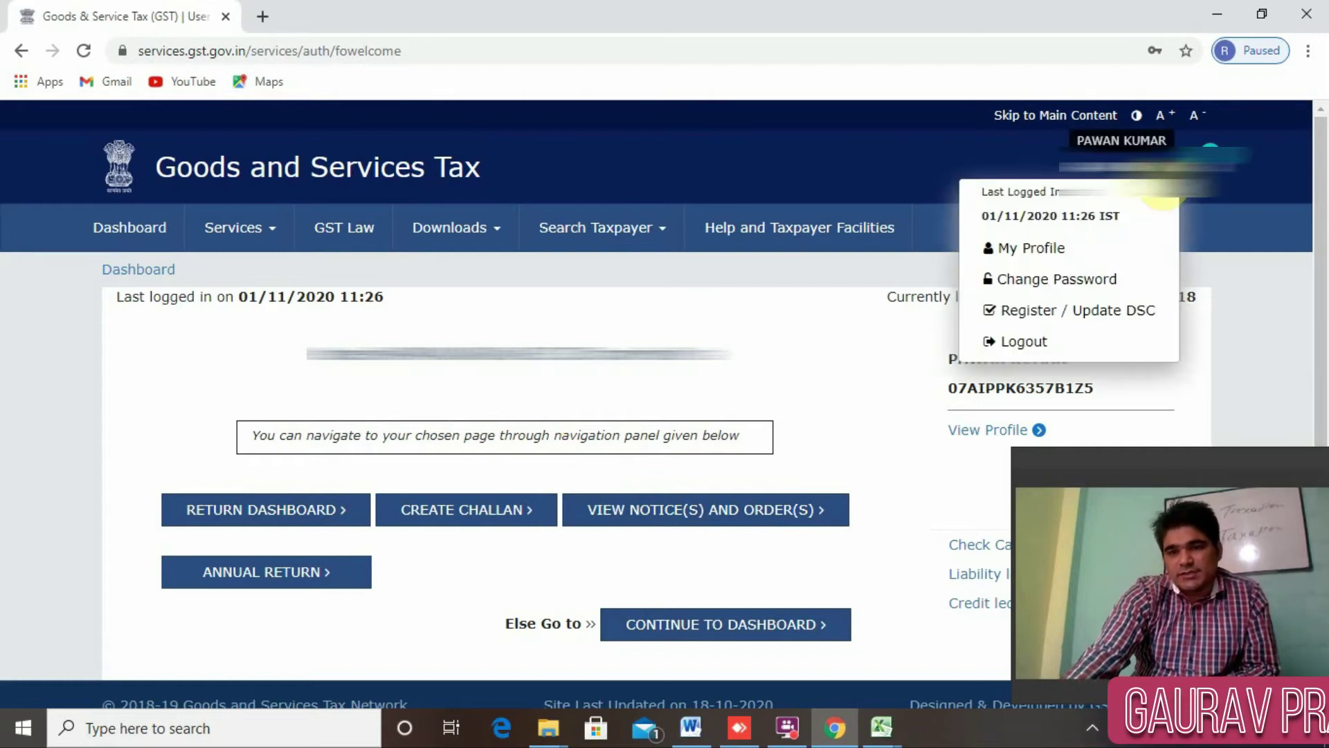
{"action": "left_click", "coordinate": [1020, 262]}
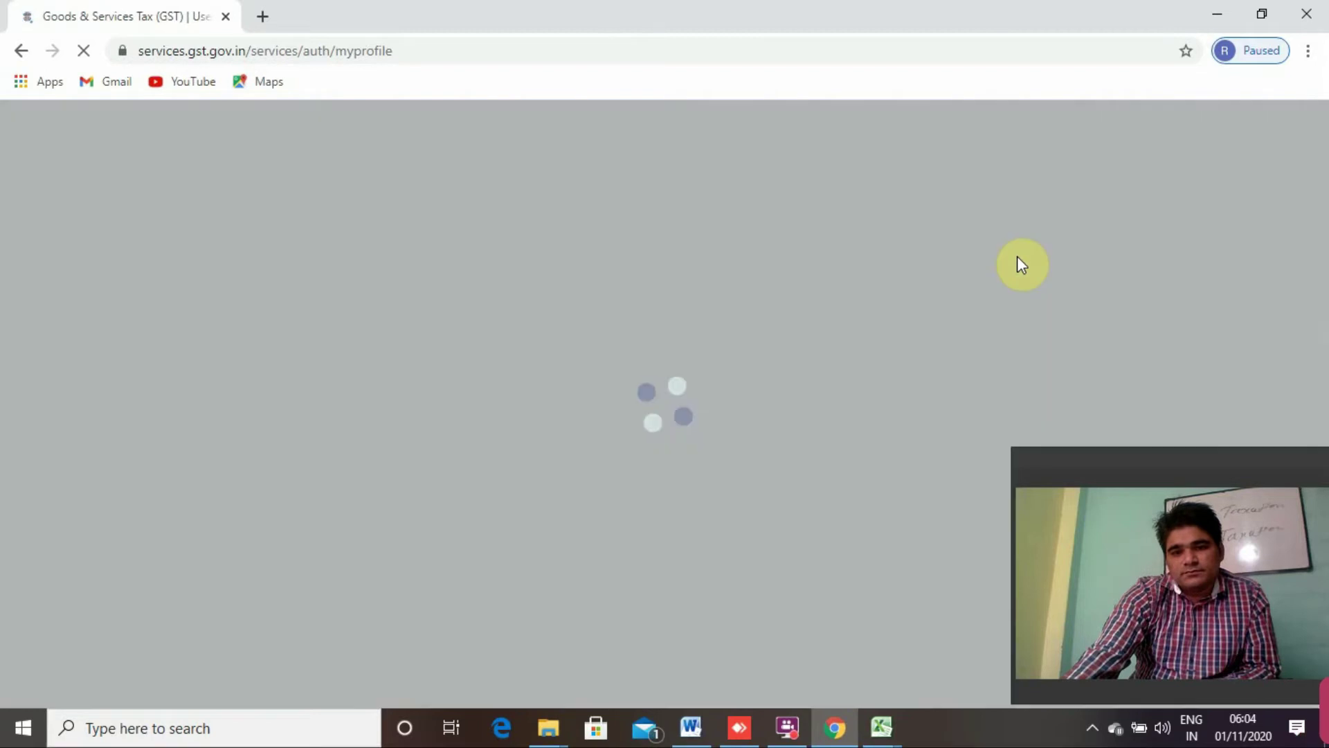
{"action": "scroll", "coordinate": [692, 360], "scroll_direction": "down", "scroll_amount": 1}
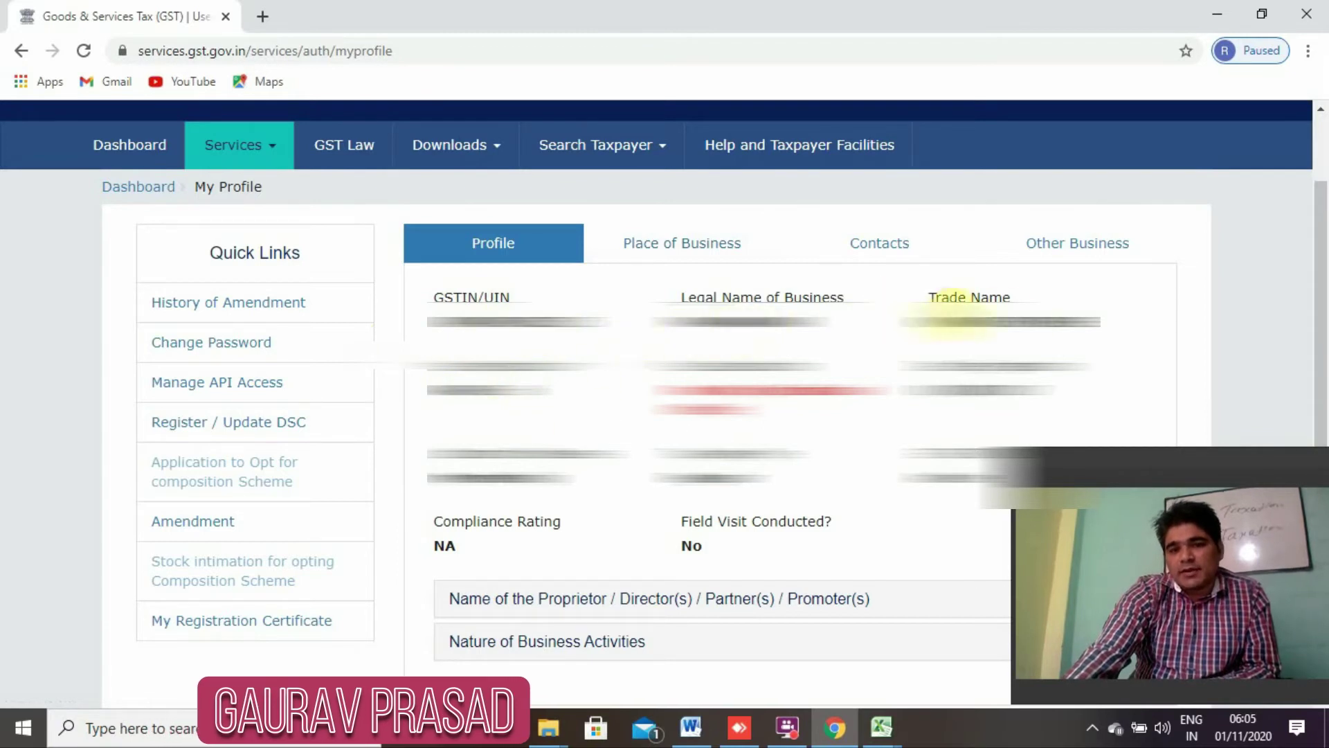
{"action": "scroll", "coordinate": [900, 360], "scroll_direction": "down", "scroll_amount": 5}
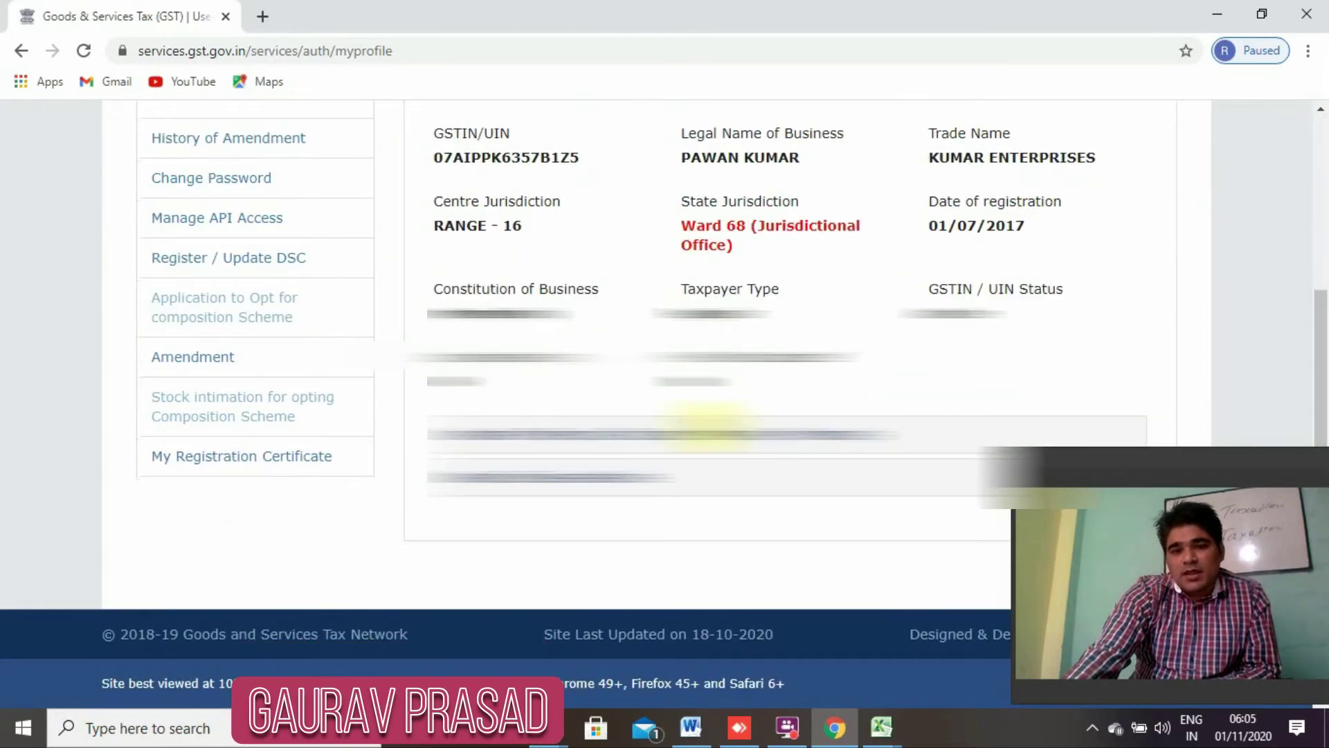
{"action": "scroll", "coordinate": [713, 423], "scroll_direction": "up", "scroll_amount": 6}
Review the Place of Business, Contacts, Authorized Signatory and Other Business details.
{"action": "left_click", "coordinate": [706, 284]}
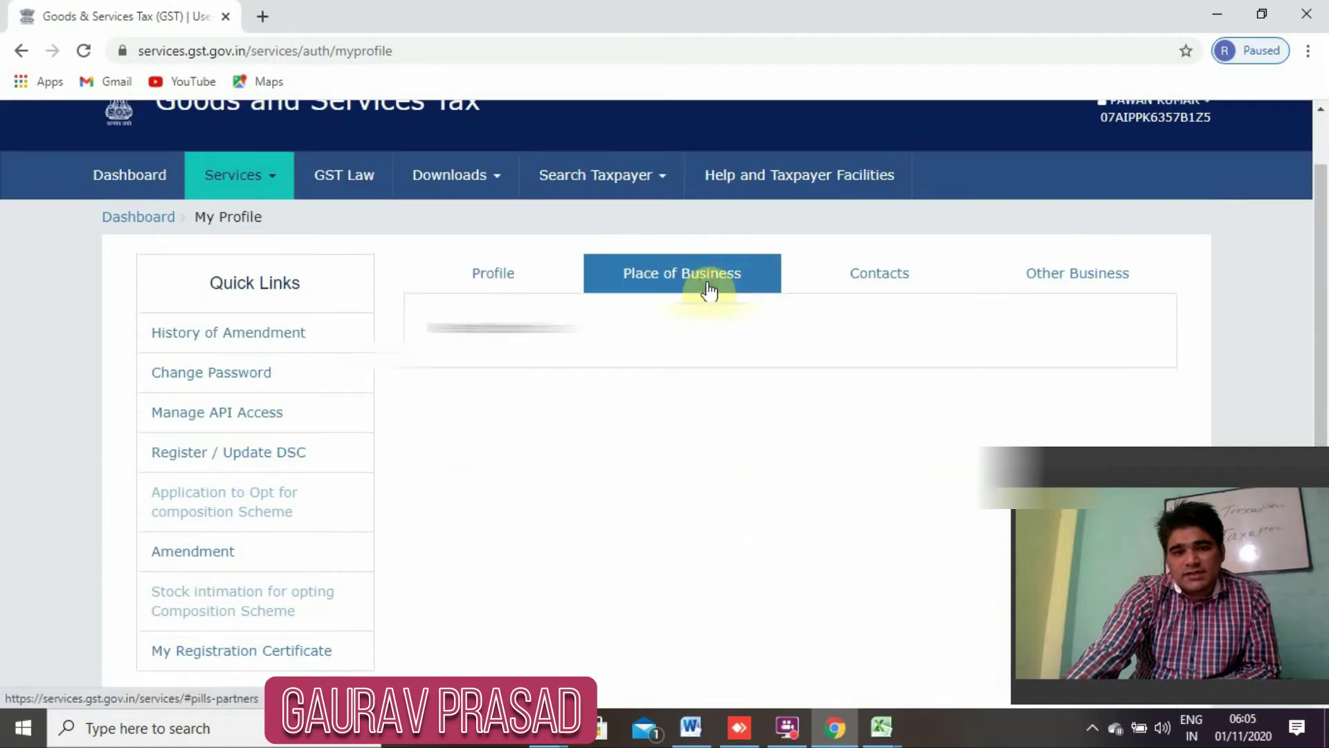
{"action": "left_click", "coordinate": [886, 276]}
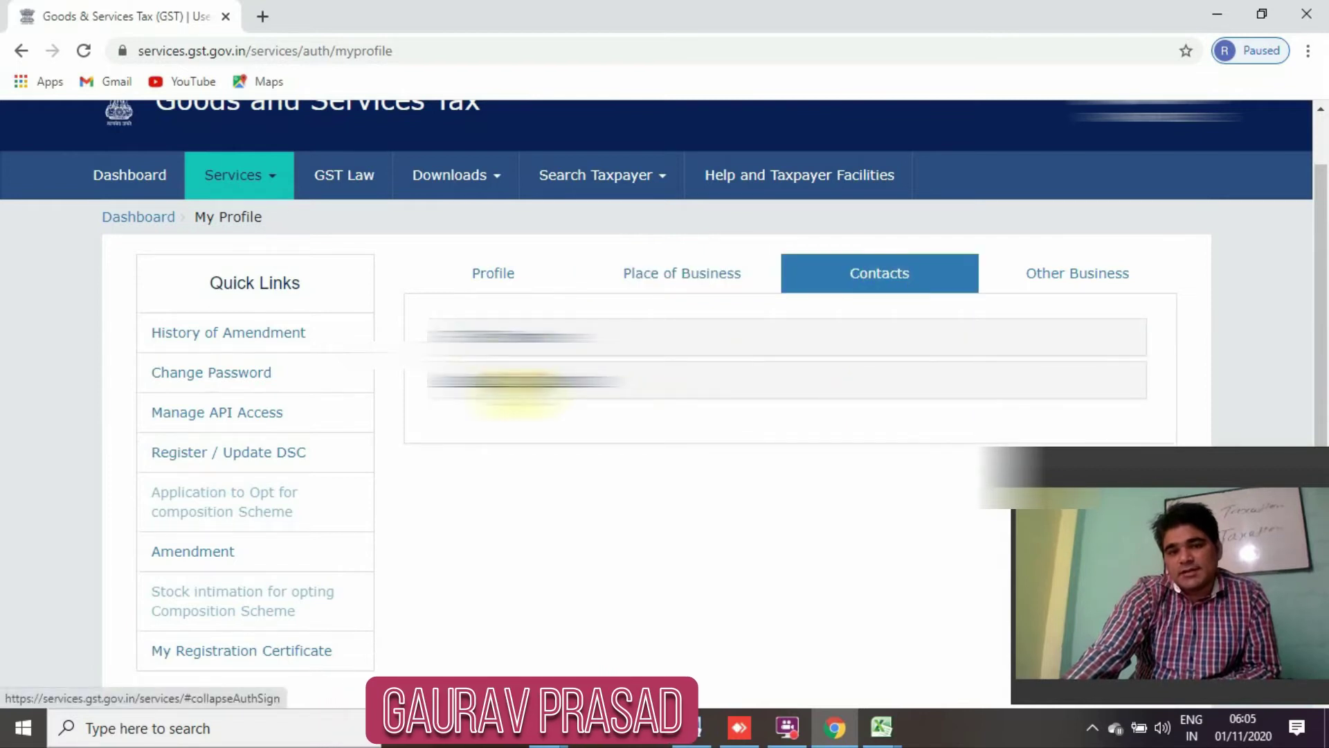
{"action": "left_click", "coordinate": [547, 382]}
{"action": "scroll", "coordinate": [581, 408], "scroll_direction": "down", "scroll_amount": 2}
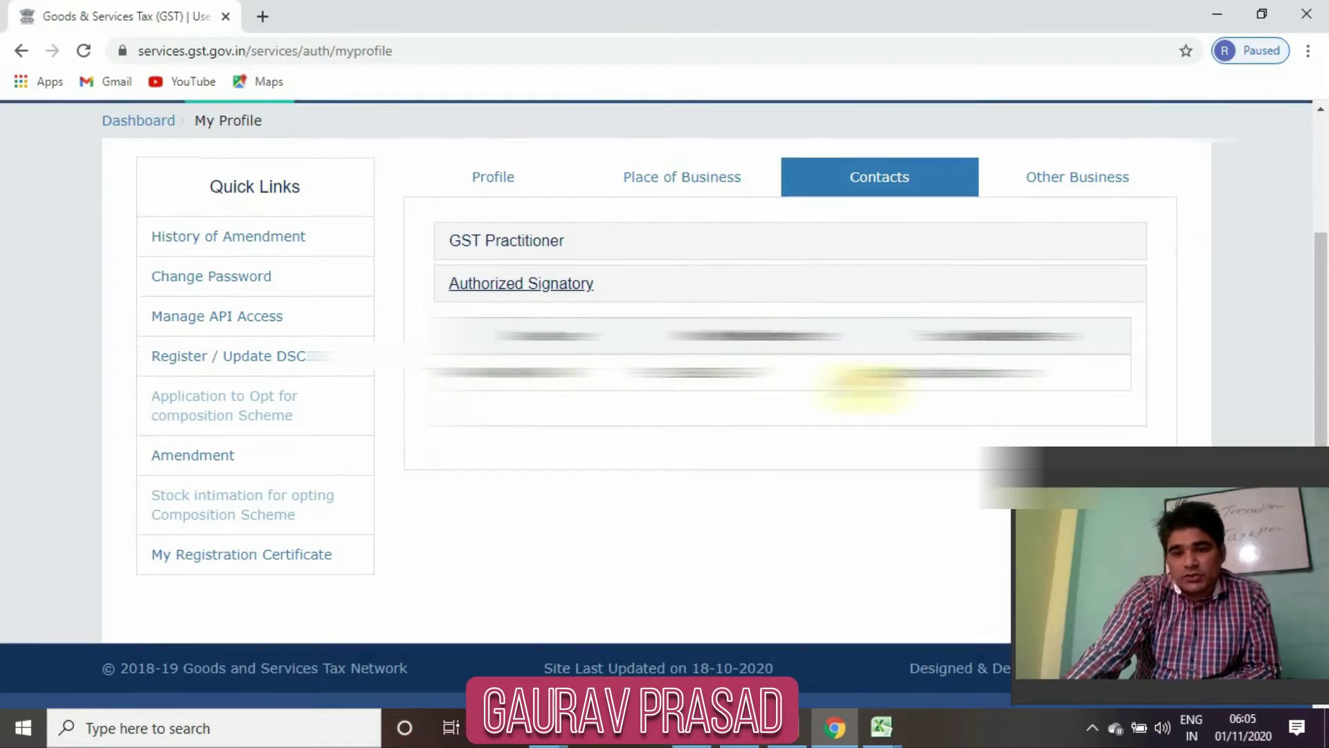
{"action": "scroll", "coordinate": [862, 384], "scroll_direction": "up", "scroll_amount": 2}
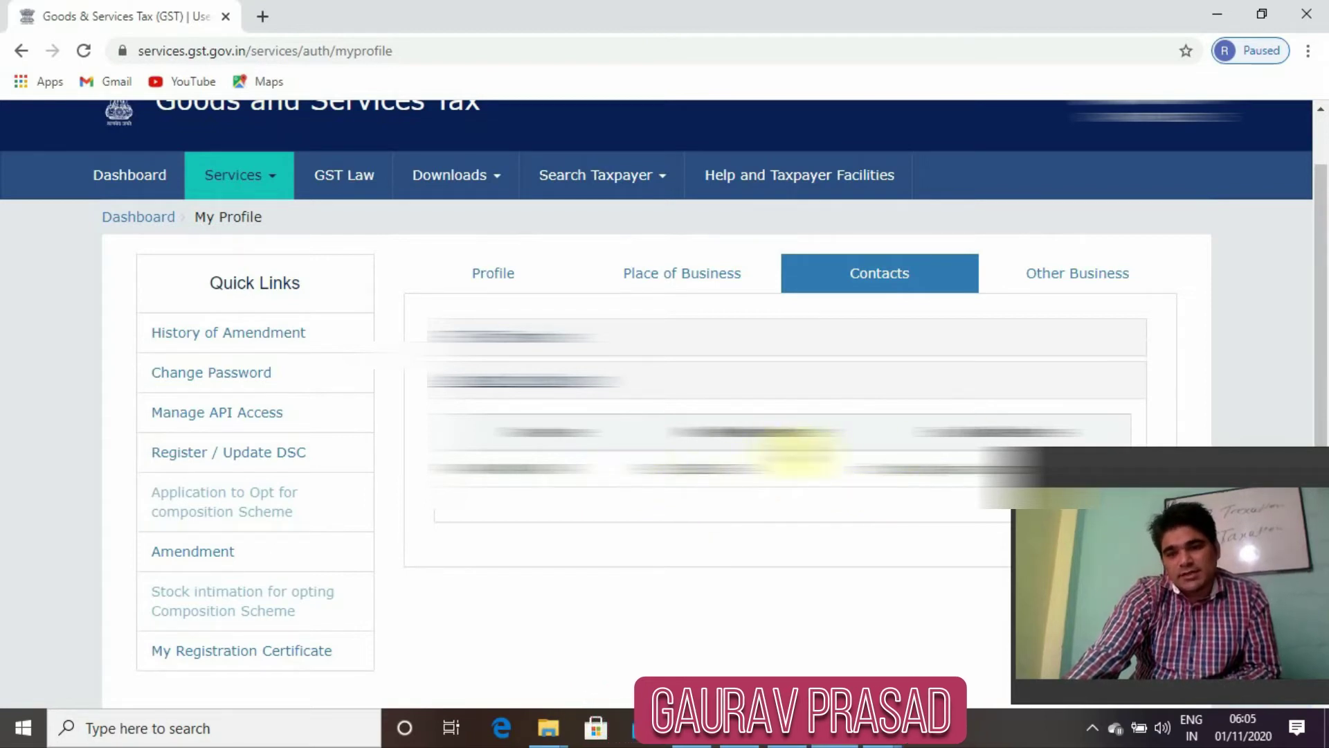
{"action": "left_click", "coordinate": [1074, 285]}
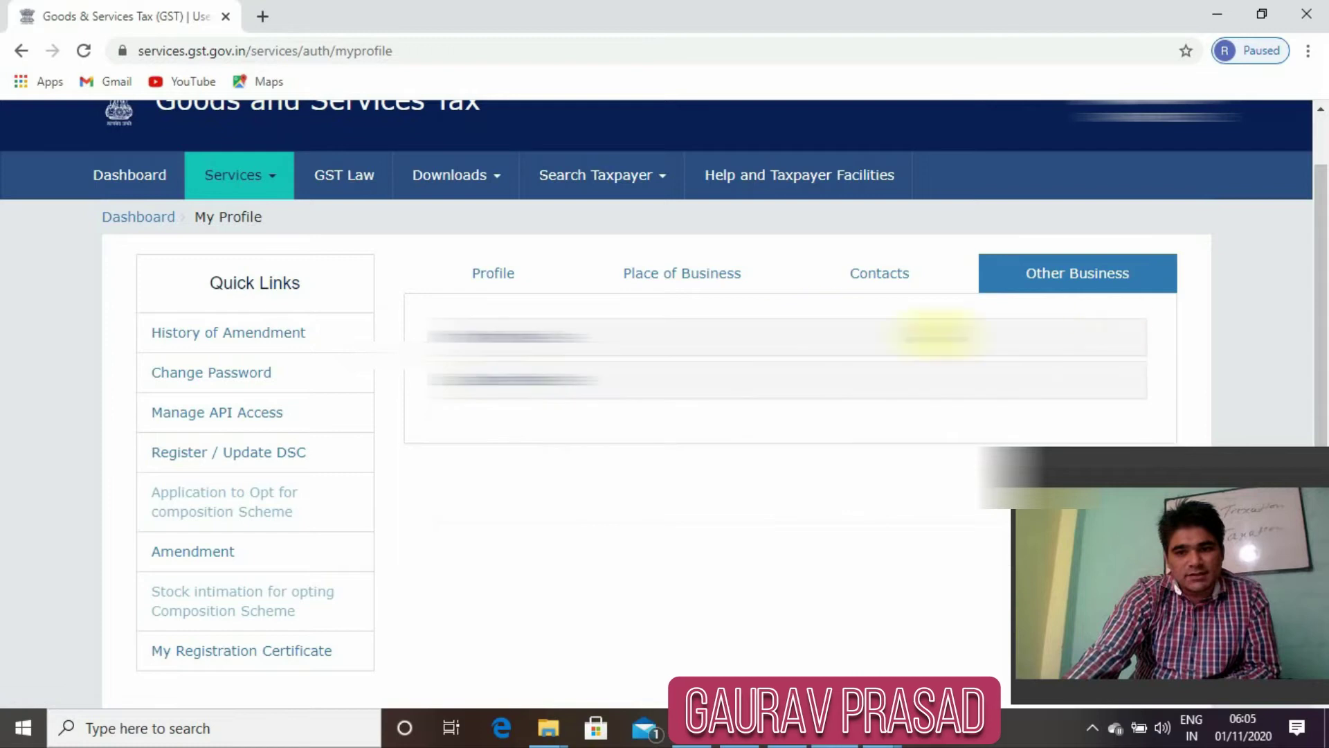
Open Register / Update DSC, check the signatory PAN choices, and open the Document Signer installer page.
{"action": "left_click", "coordinate": [236, 456]}
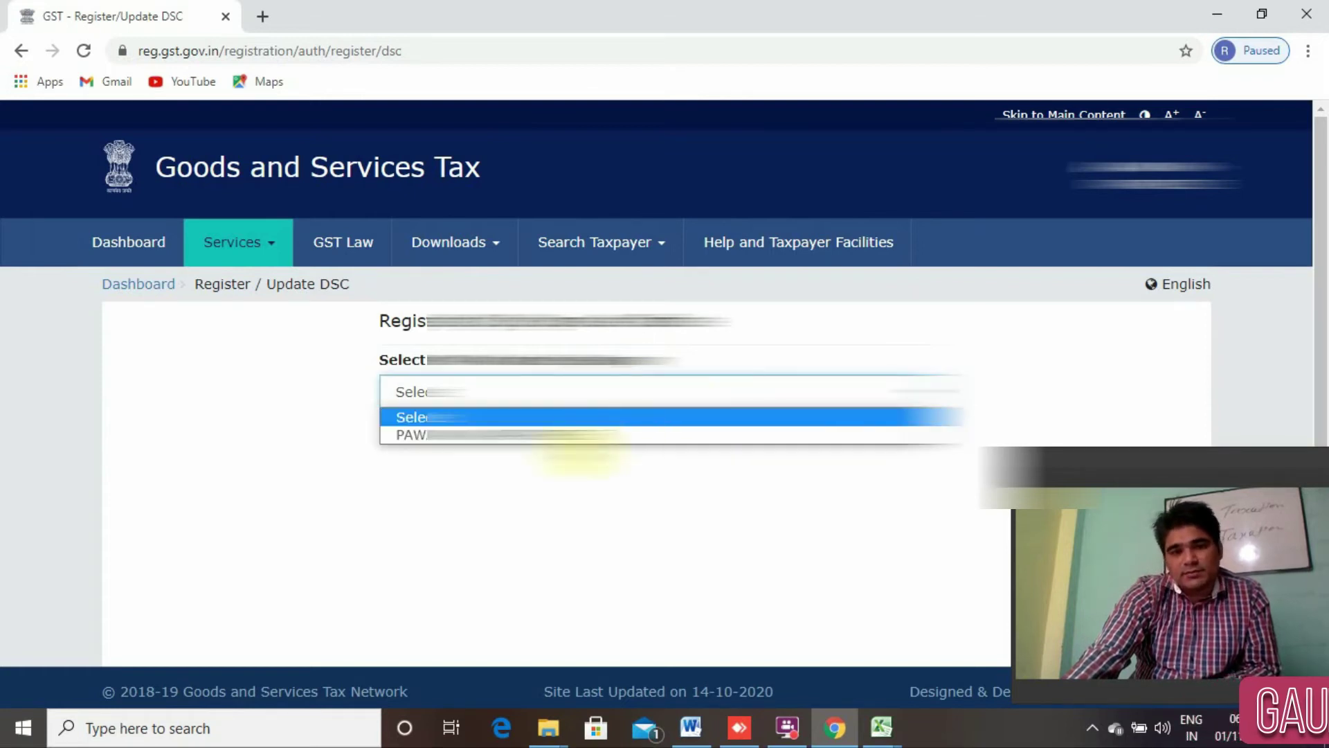
{"action": "left_click", "coordinate": [570, 475]}
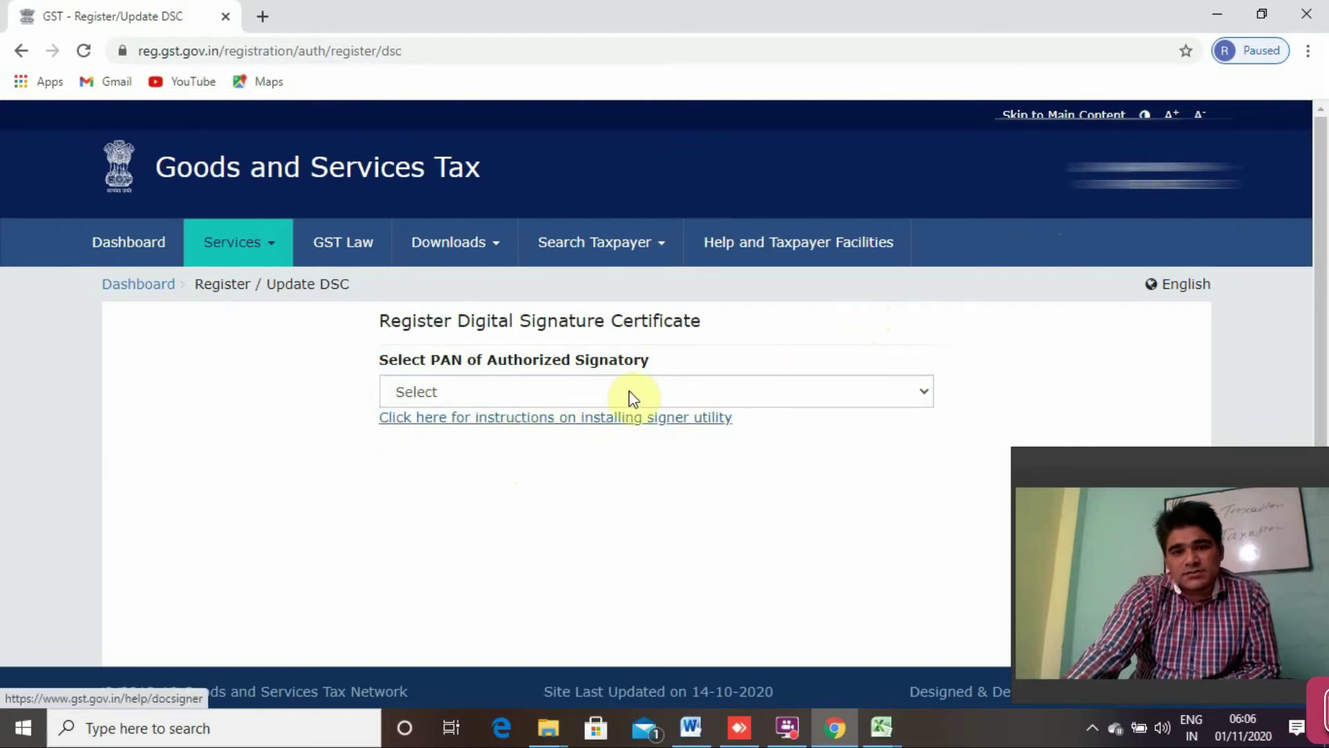
{"action": "left_click", "coordinate": [657, 416]}
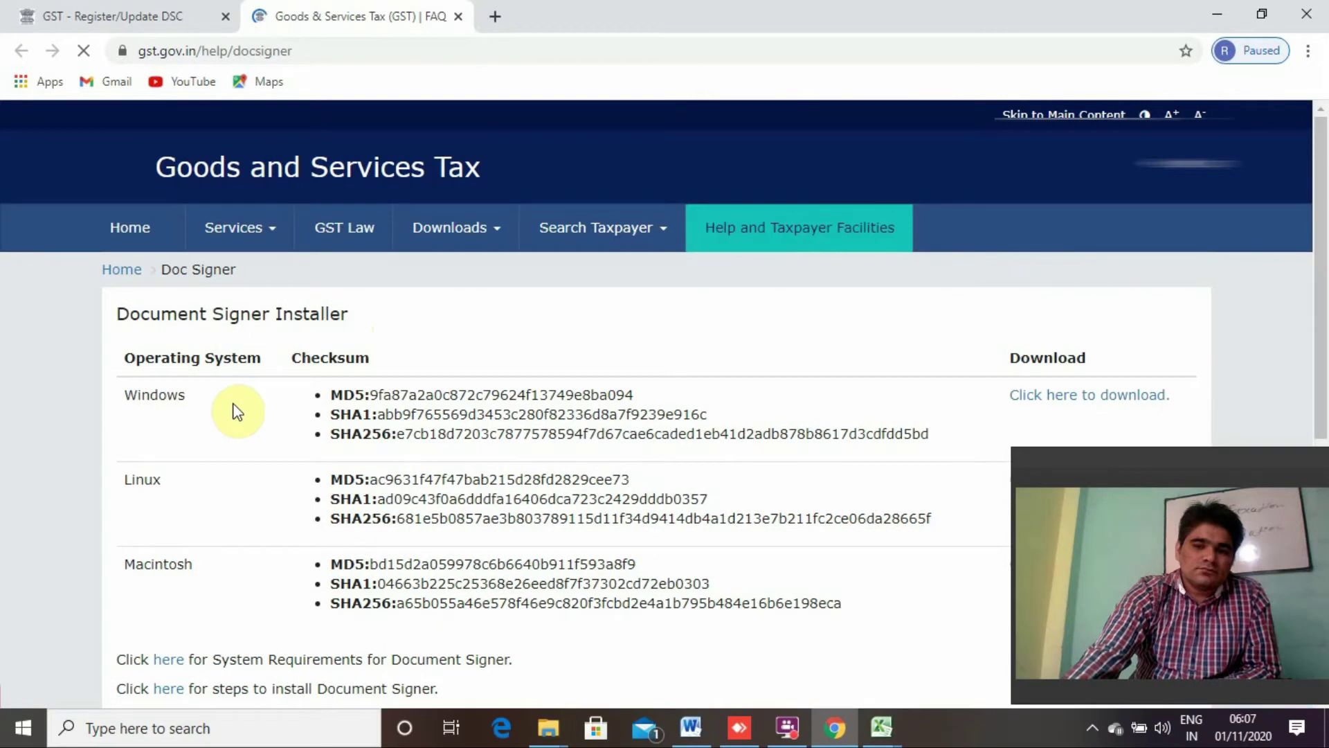
Download the Windows installer emsigner-2.6.msi and close the Register/Update DSC tab.
{"action": "scroll", "coordinate": [228, 407], "scroll_direction": "down", "scroll_amount": 3}
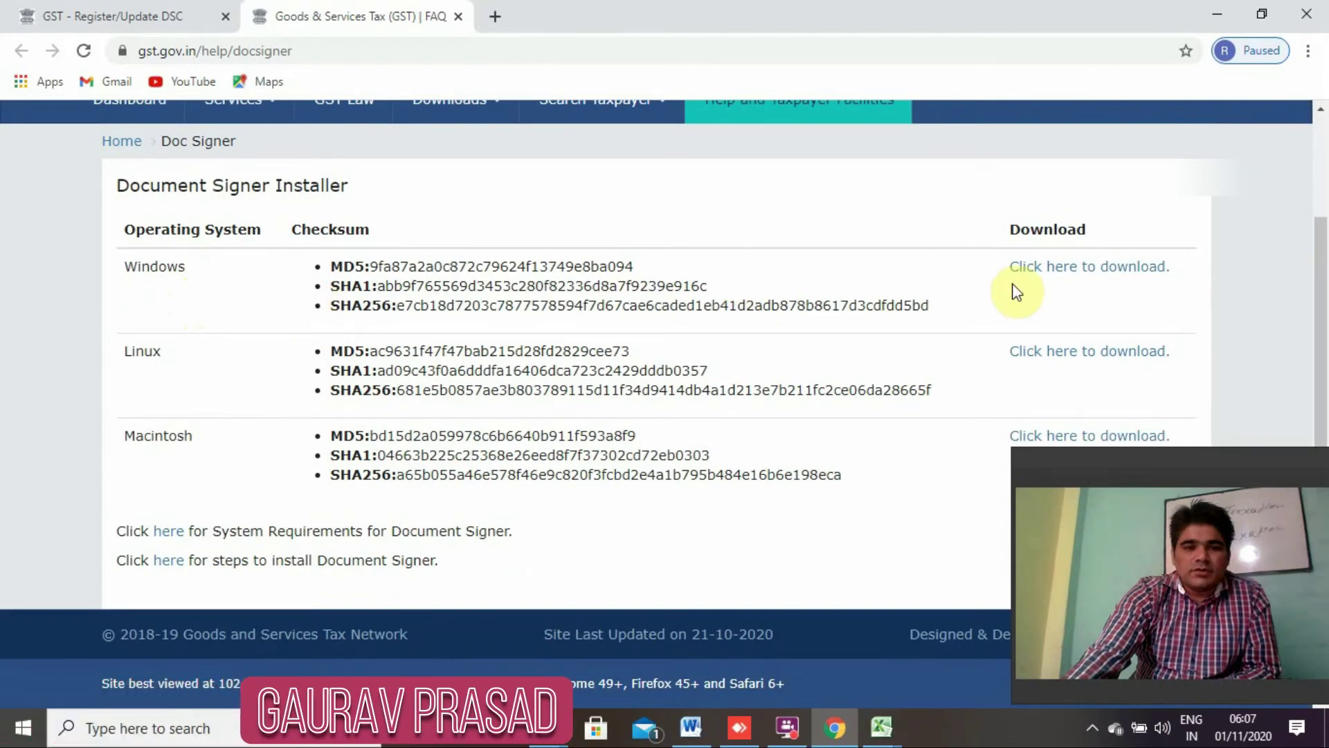
{"action": "left_click", "coordinate": [1048, 270]}
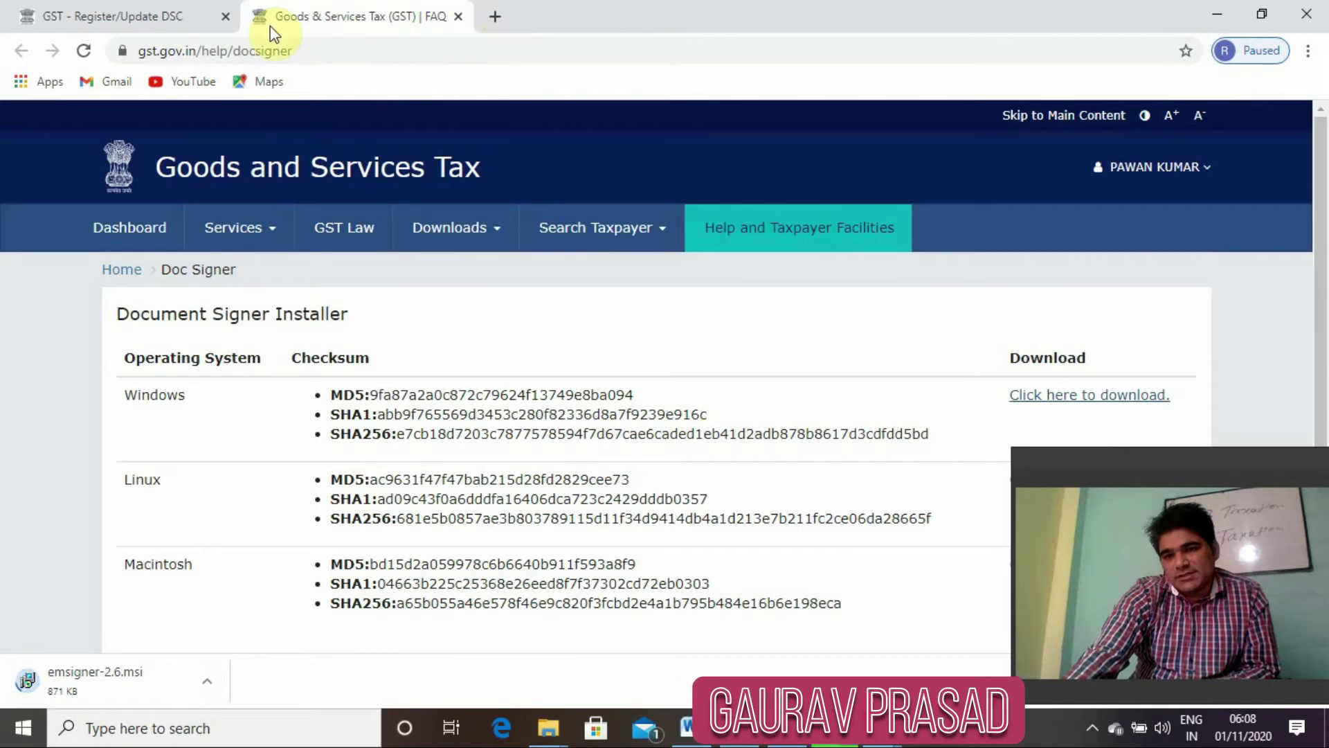
{"action": "left_click", "coordinate": [225, 17]}
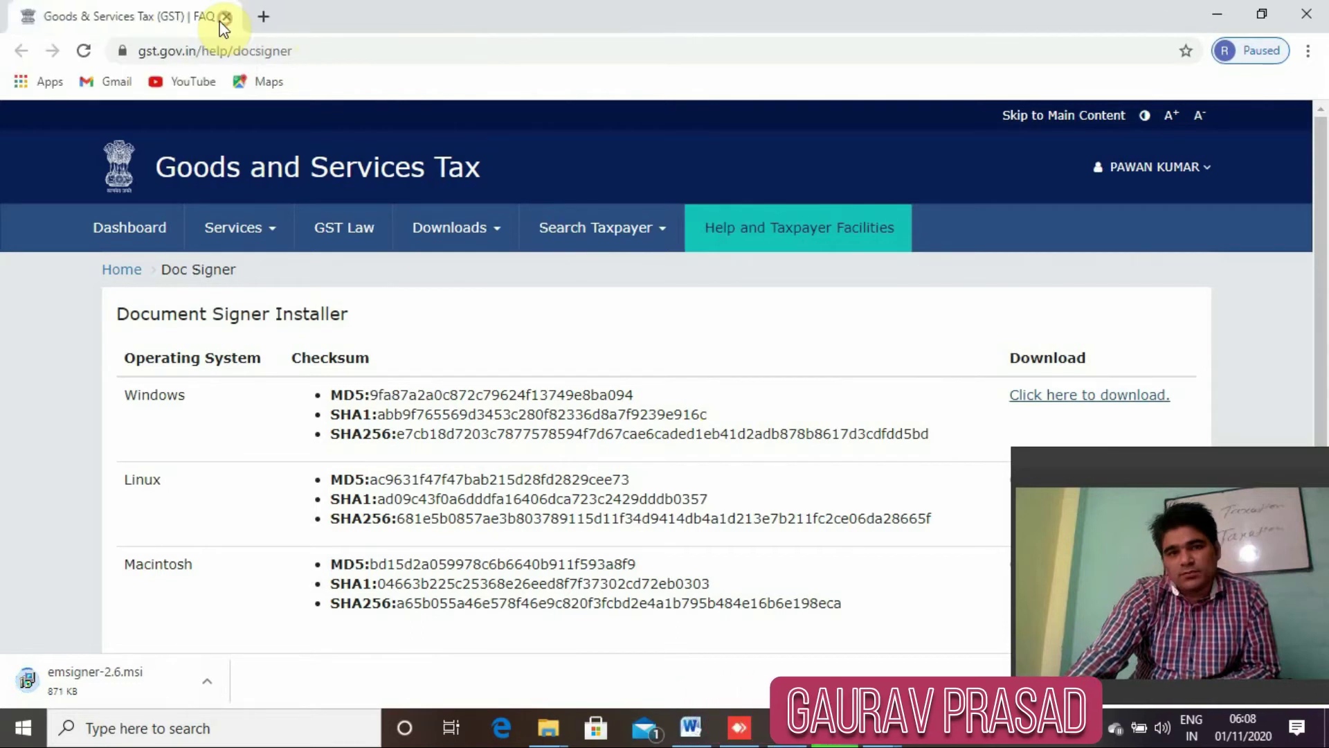
Search 'income tax login' in a new tab and open e-Filing's DSC Management Software downloads.
{"action": "left_click", "coordinate": [264, 18]}
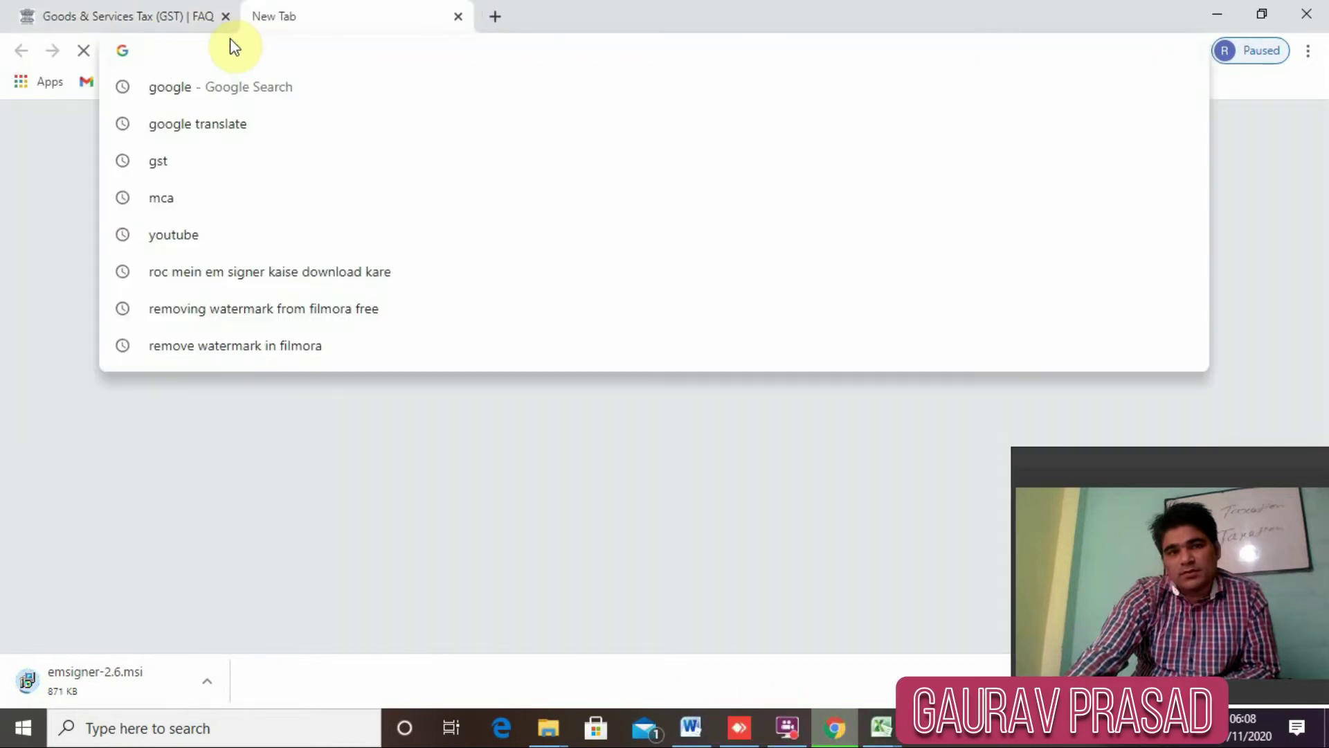
{"action": "type", "text": "in"}
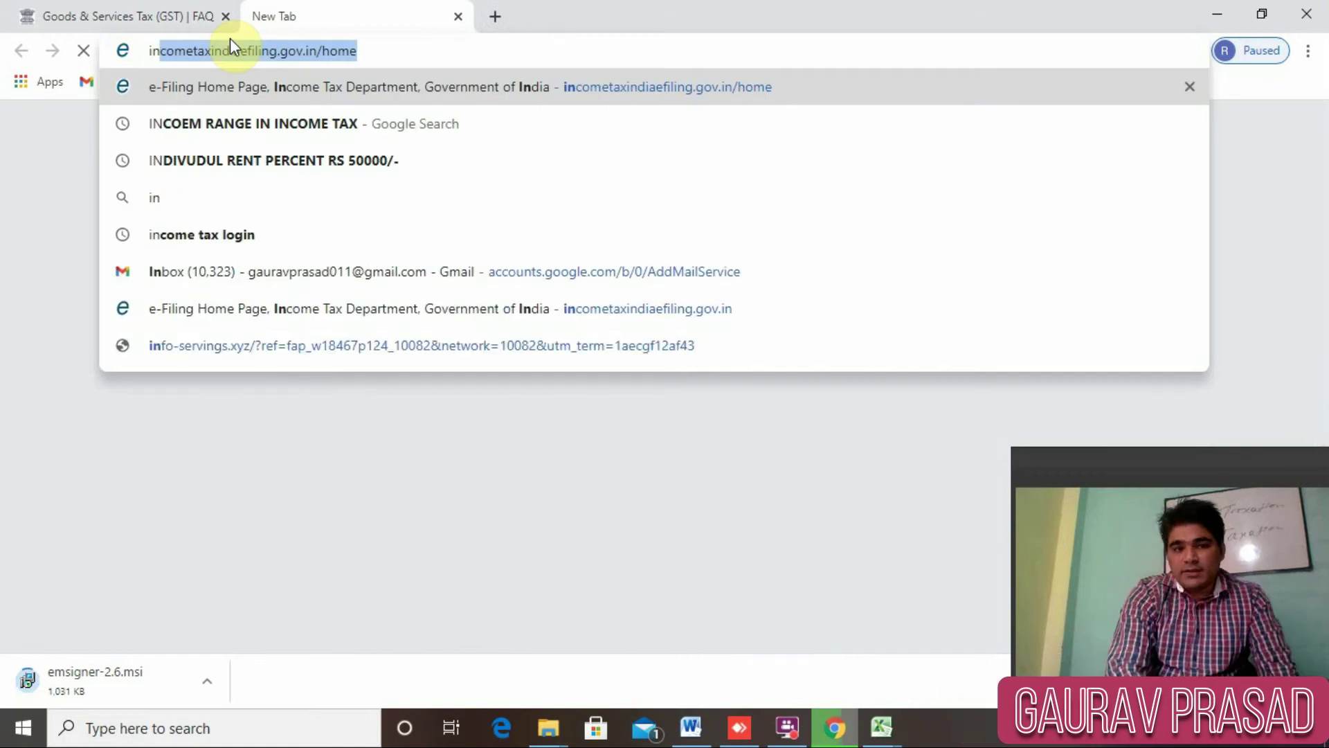
{"action": "type", "text": "come tax"}
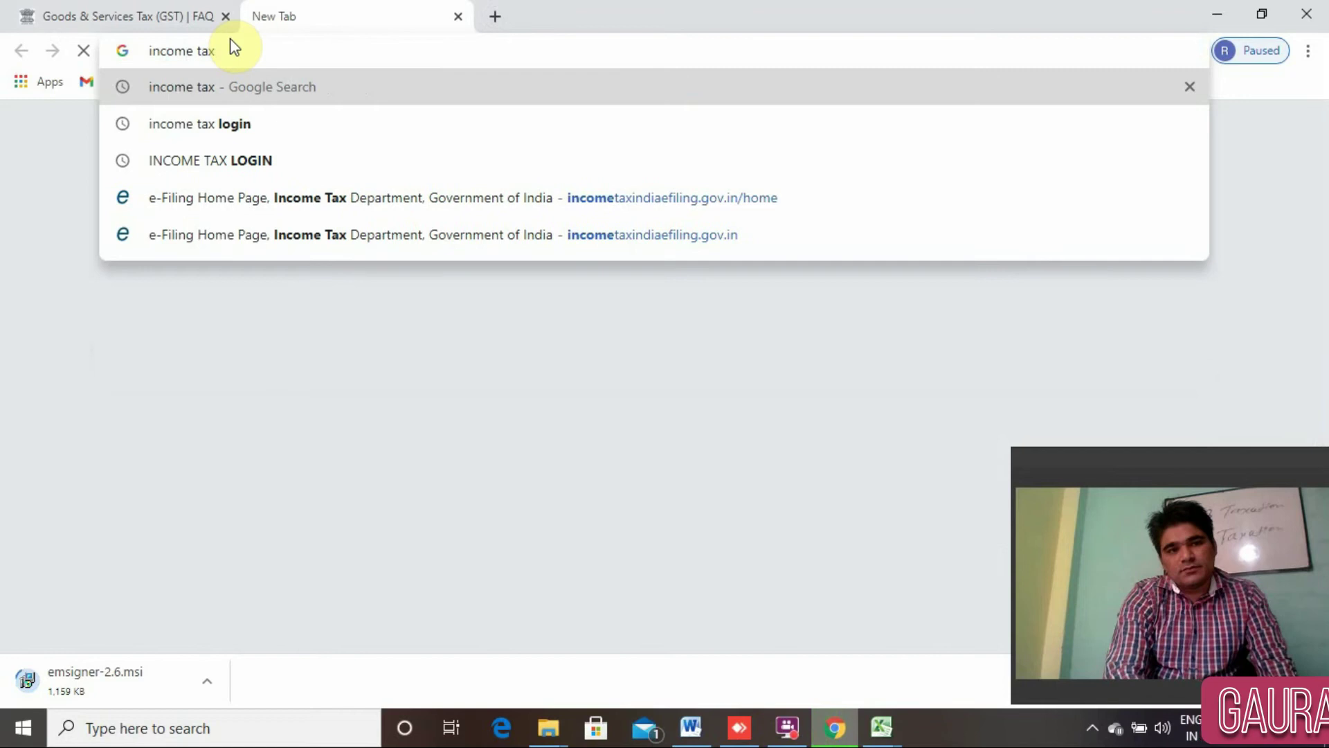
{"action": "key", "text": "Down"}
{"action": "key", "text": "Return"}
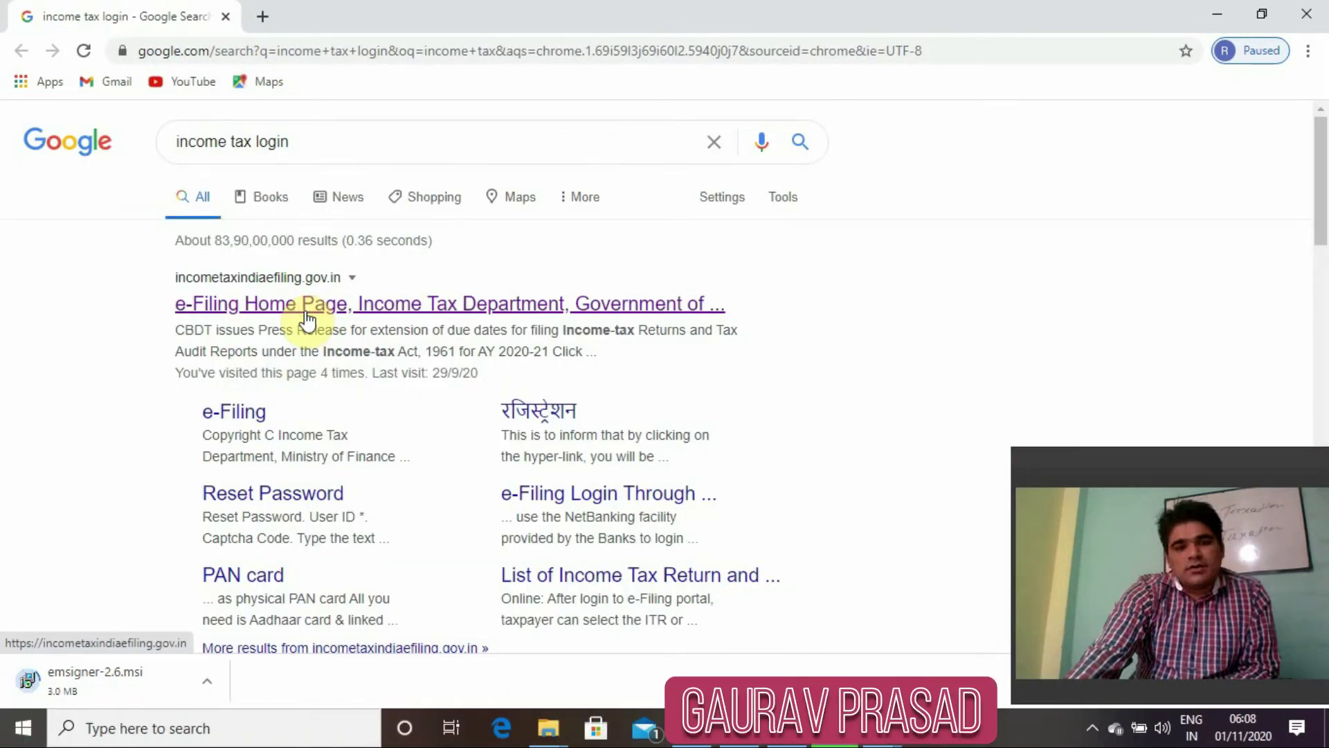
{"action": "left_click", "coordinate": [306, 313]}
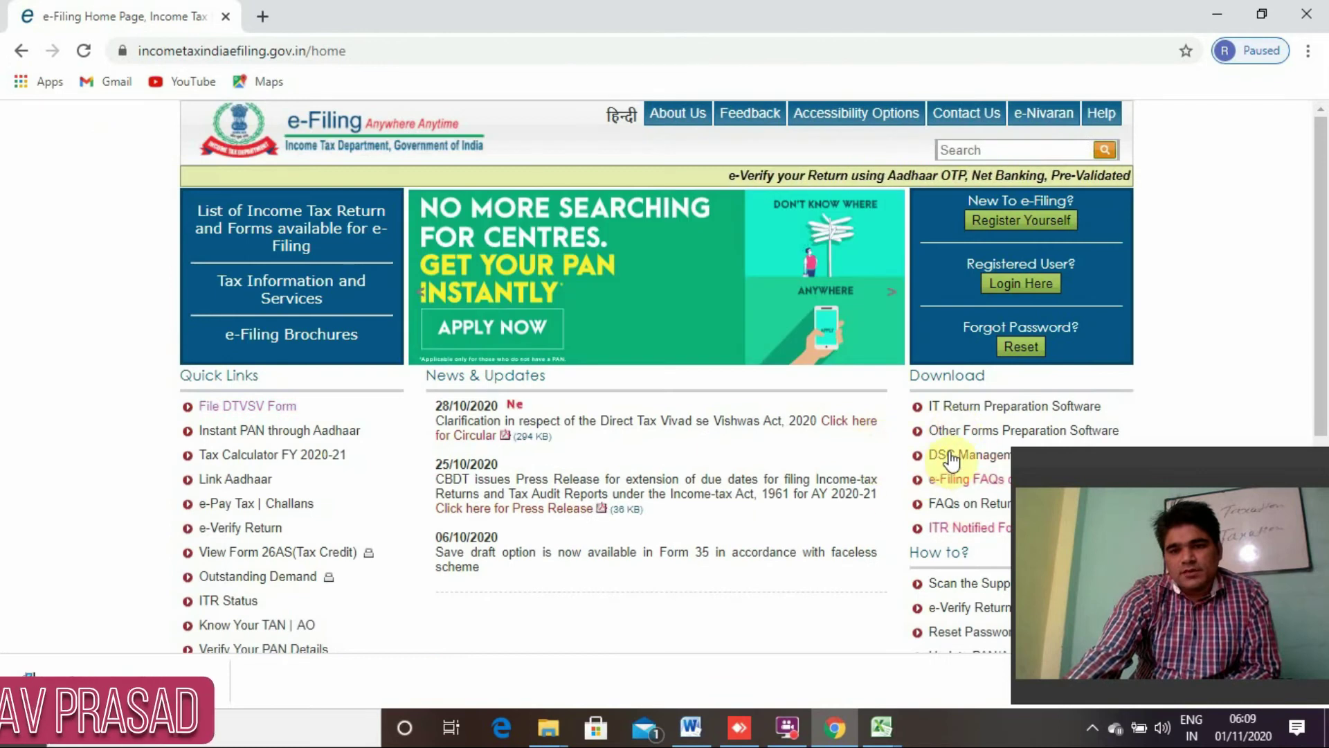
{"action": "scroll", "coordinate": [952, 415], "scroll_direction": "down", "scroll_amount": 1}
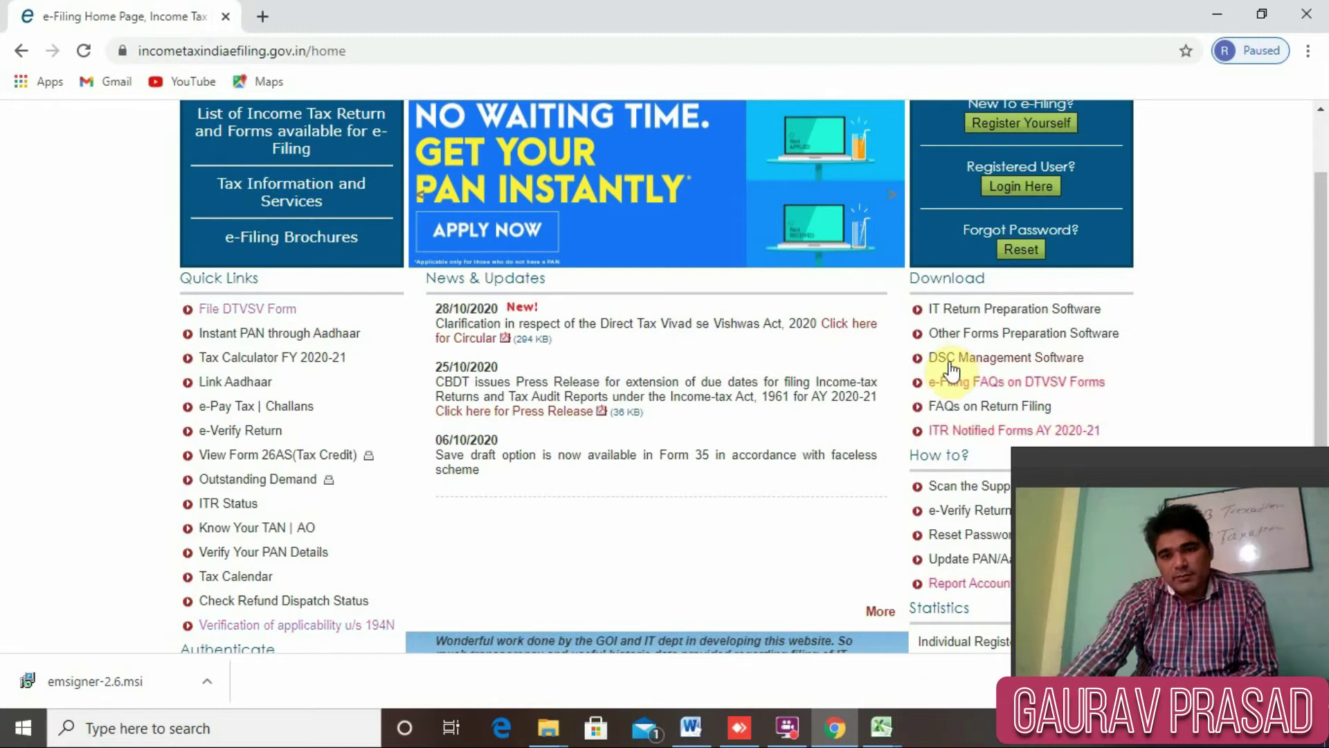
{"action": "left_click", "coordinate": [958, 360]}
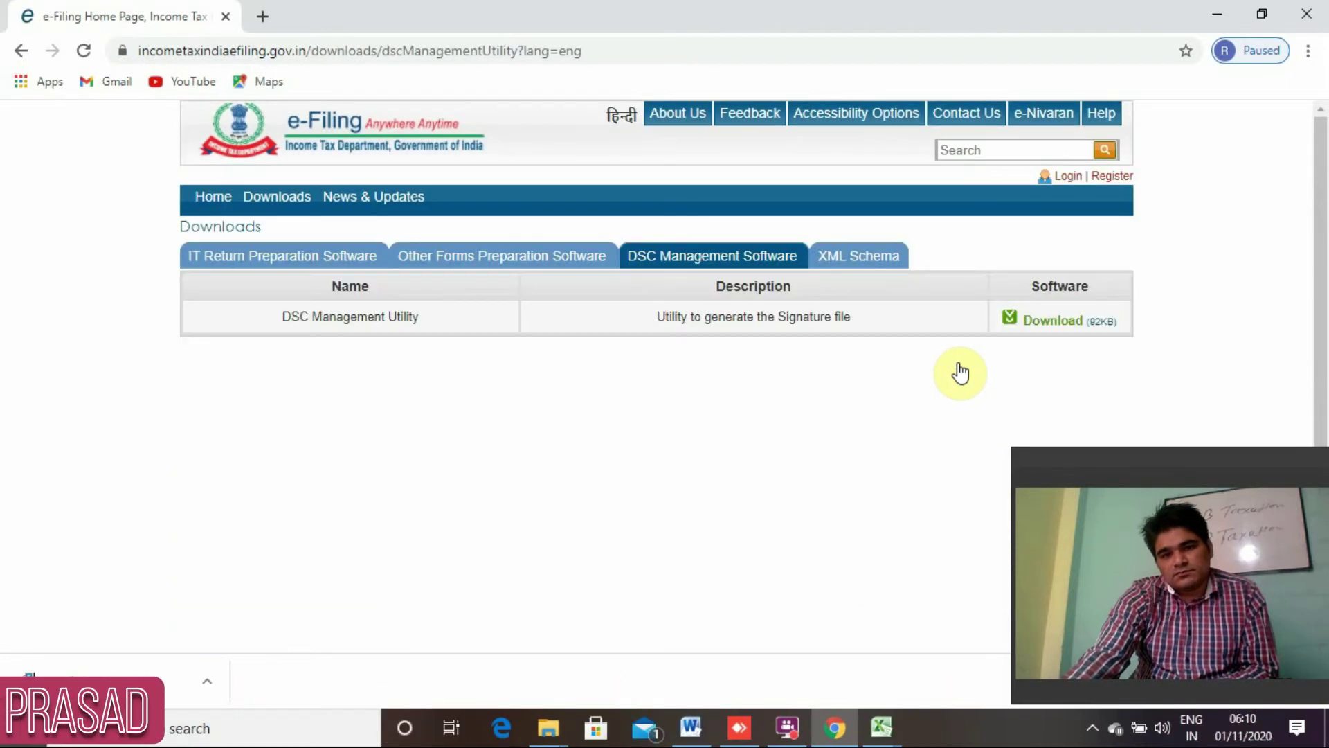
Download DSC_UTILITY.zip from the DSC Management Utility row.
{"action": "left_click", "coordinate": [1050, 326]}
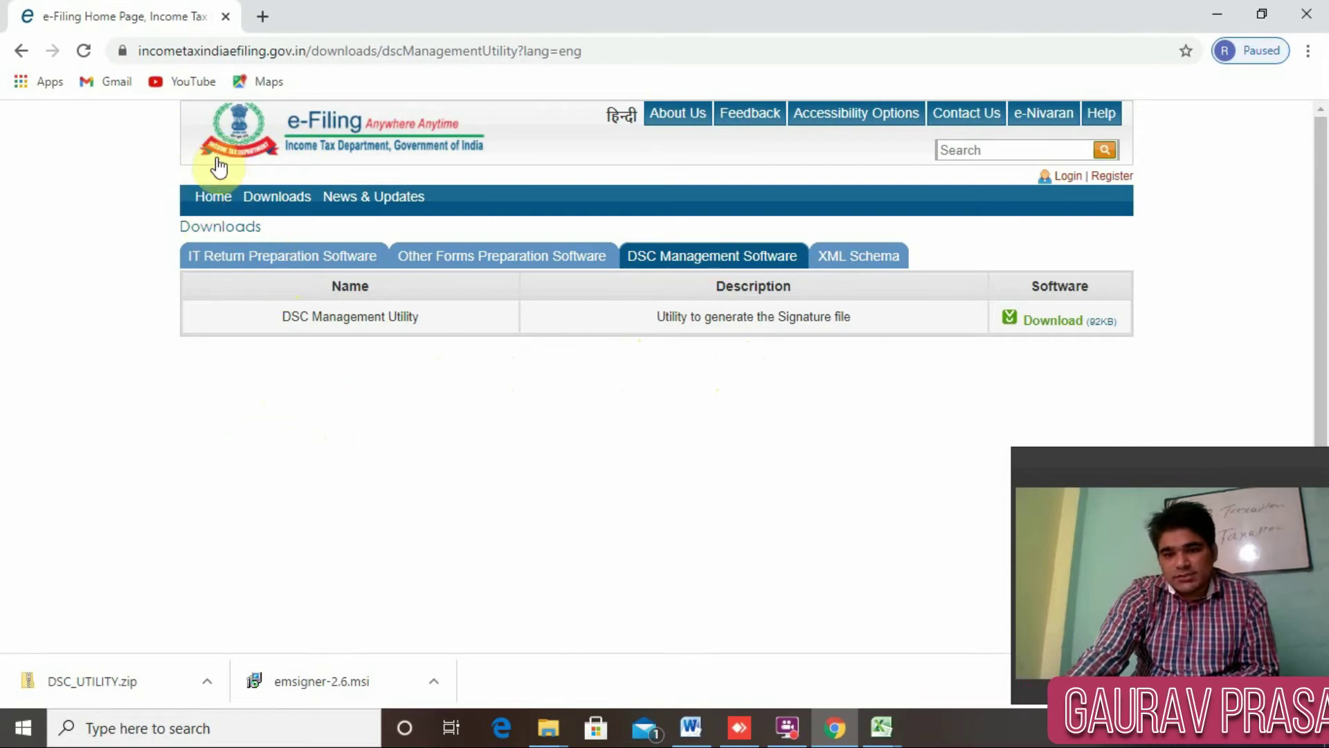
Open the TRACES portal in a new tab and choose the Deductor login.
{"action": "left_click", "coordinate": [265, 19]}
{"action": "left_click", "coordinate": [217, 52]}
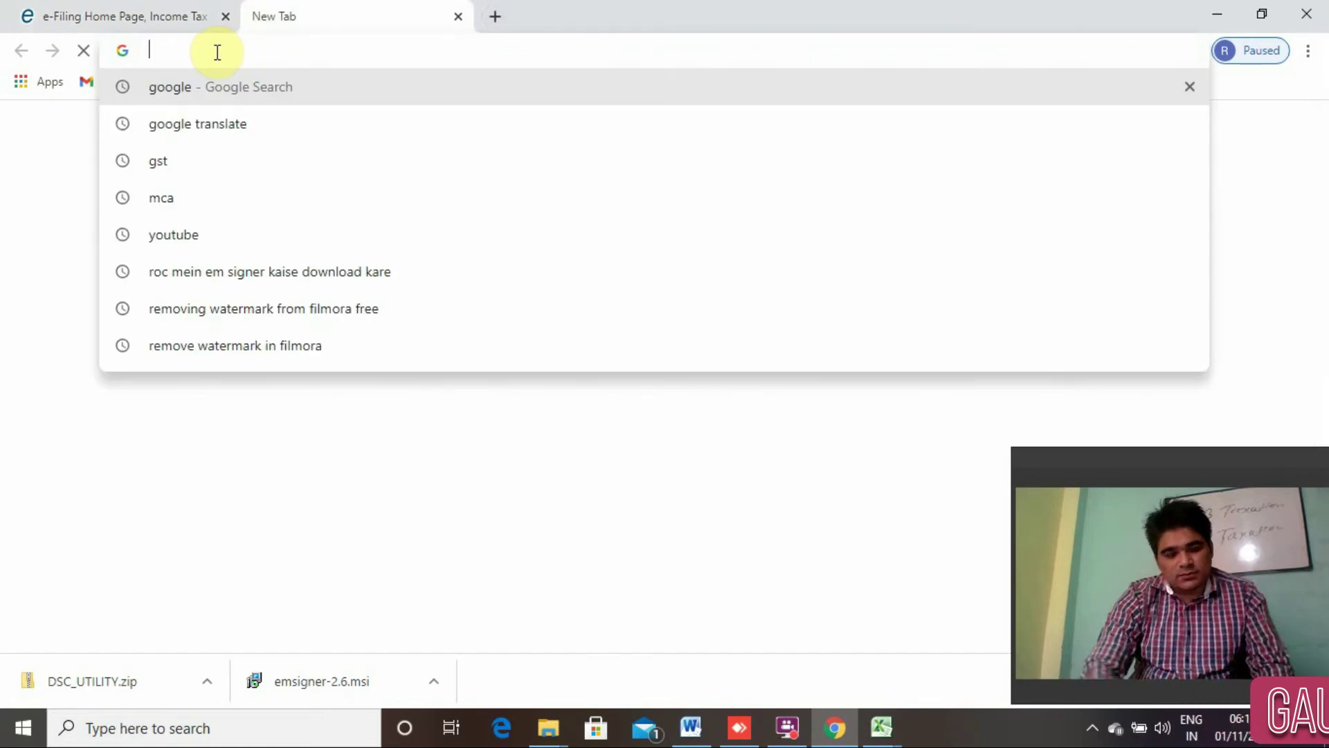
{"action": "type", "text": "trace"}
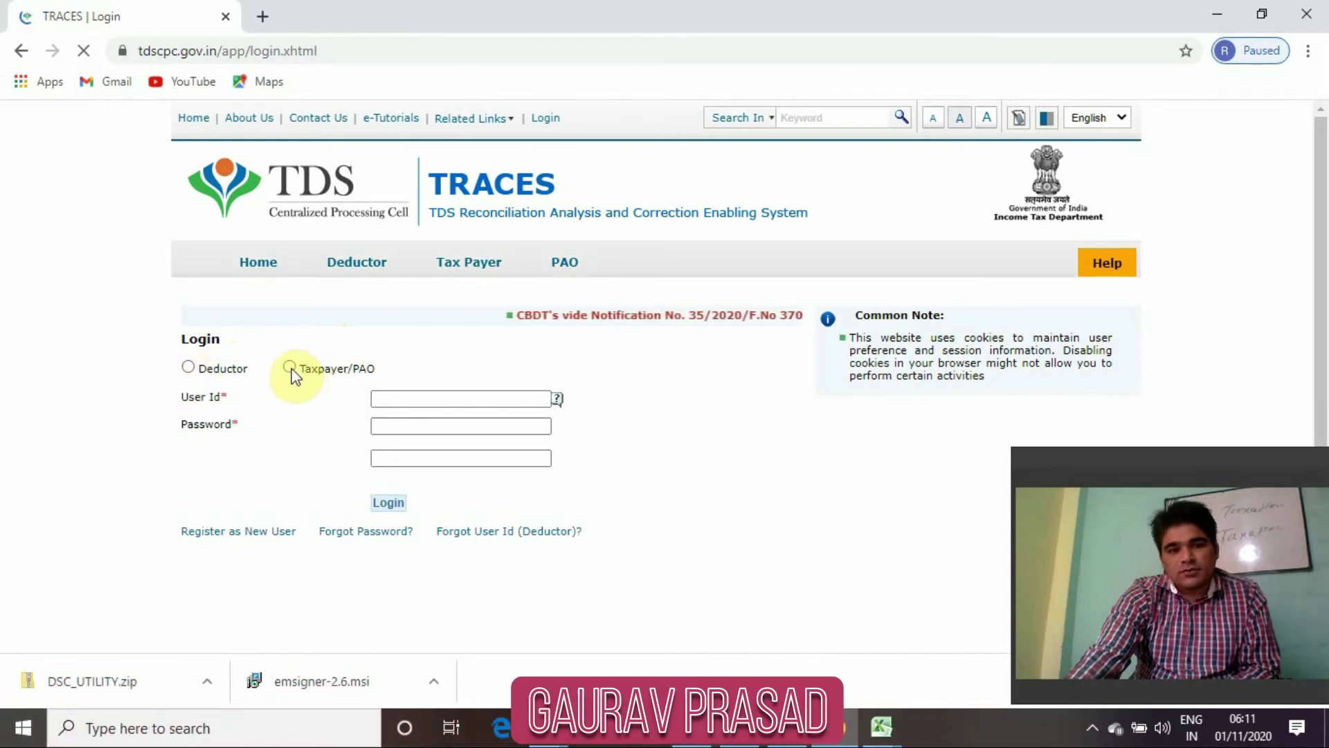
{"action": "left_click", "coordinate": [188, 367]}
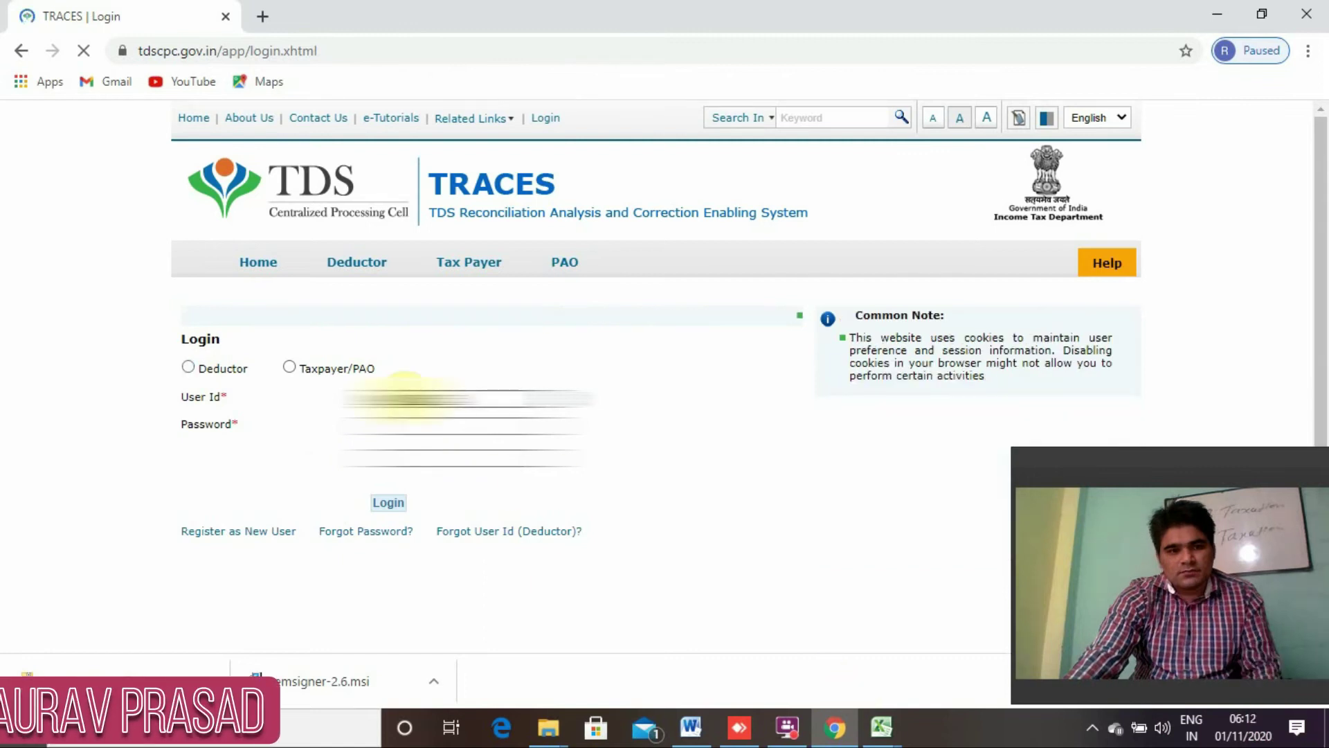
{"action": "left_click", "coordinate": [188, 368]}
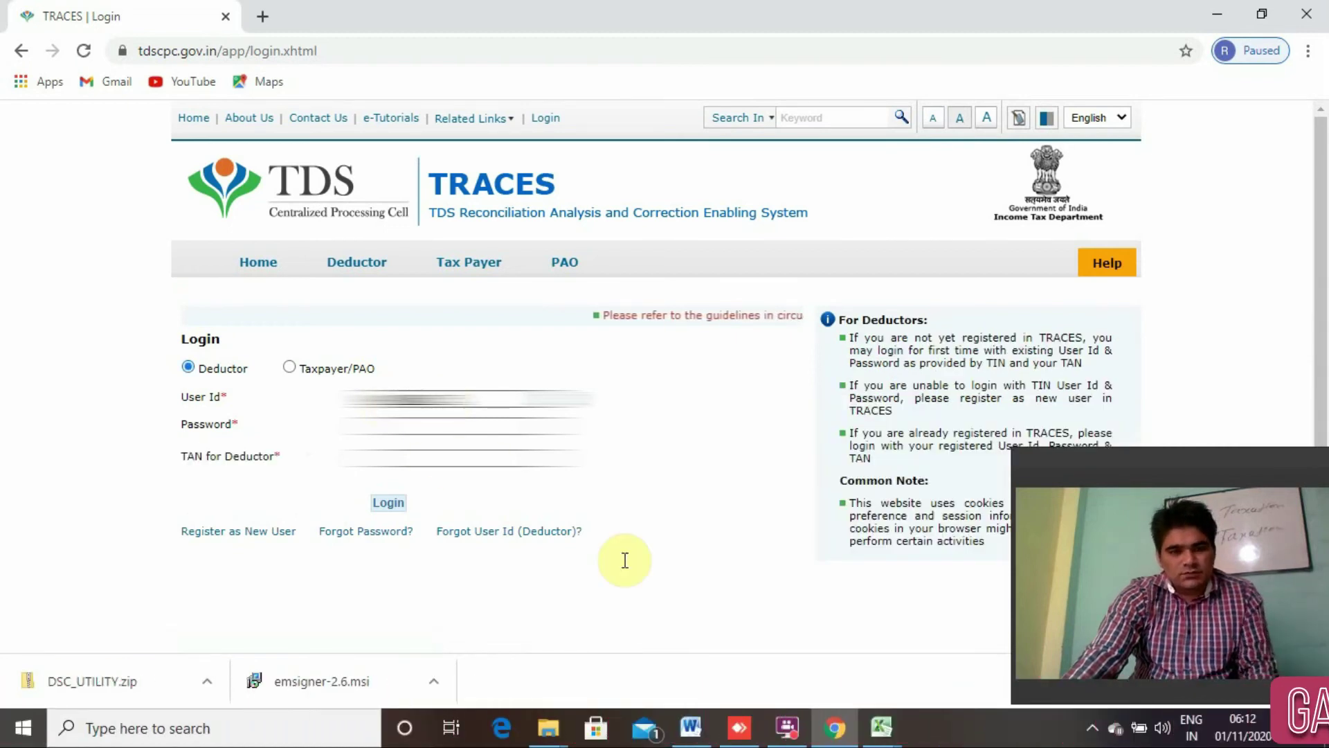
Fill in the deductor's TAN copied from the Book1 spreadsheet.
{"action": "key", "text": "alt+Tab"}
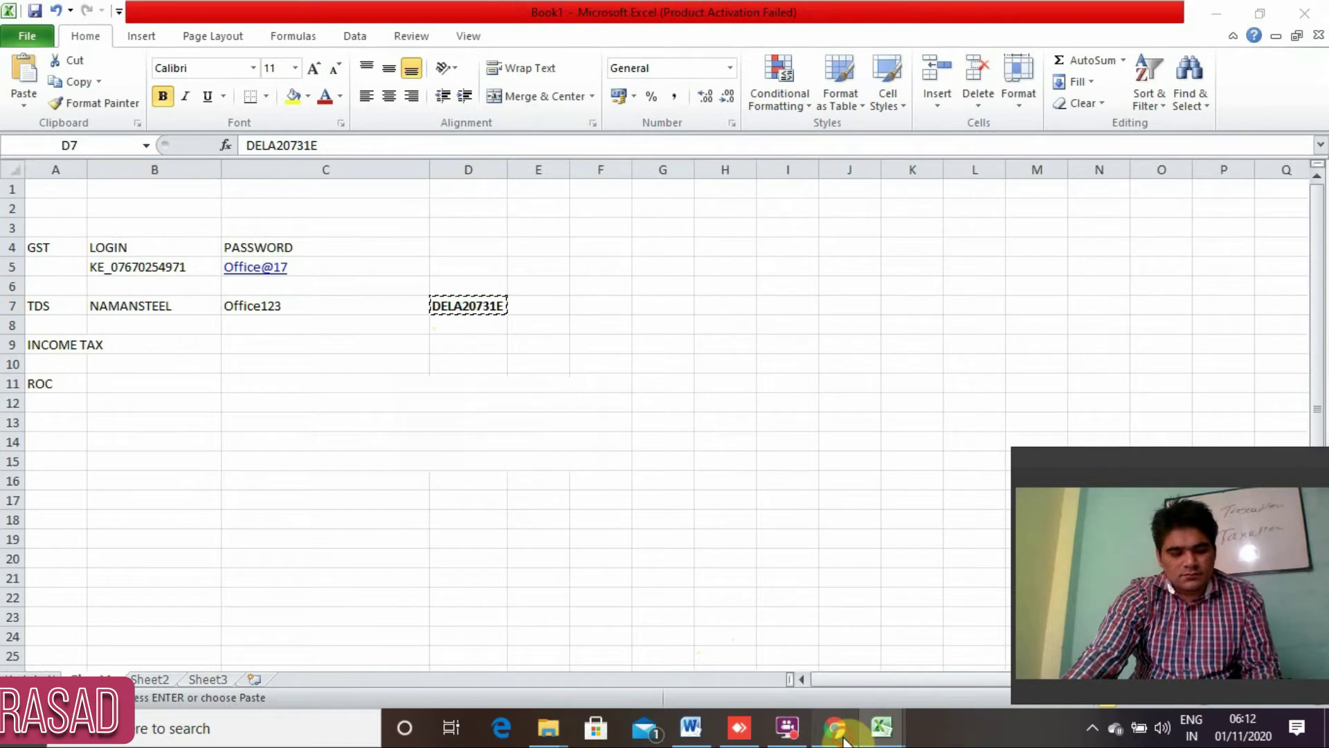
{"action": "left_click", "coordinate": [841, 738]}
{"action": "key", "text": "ctrl+v"}
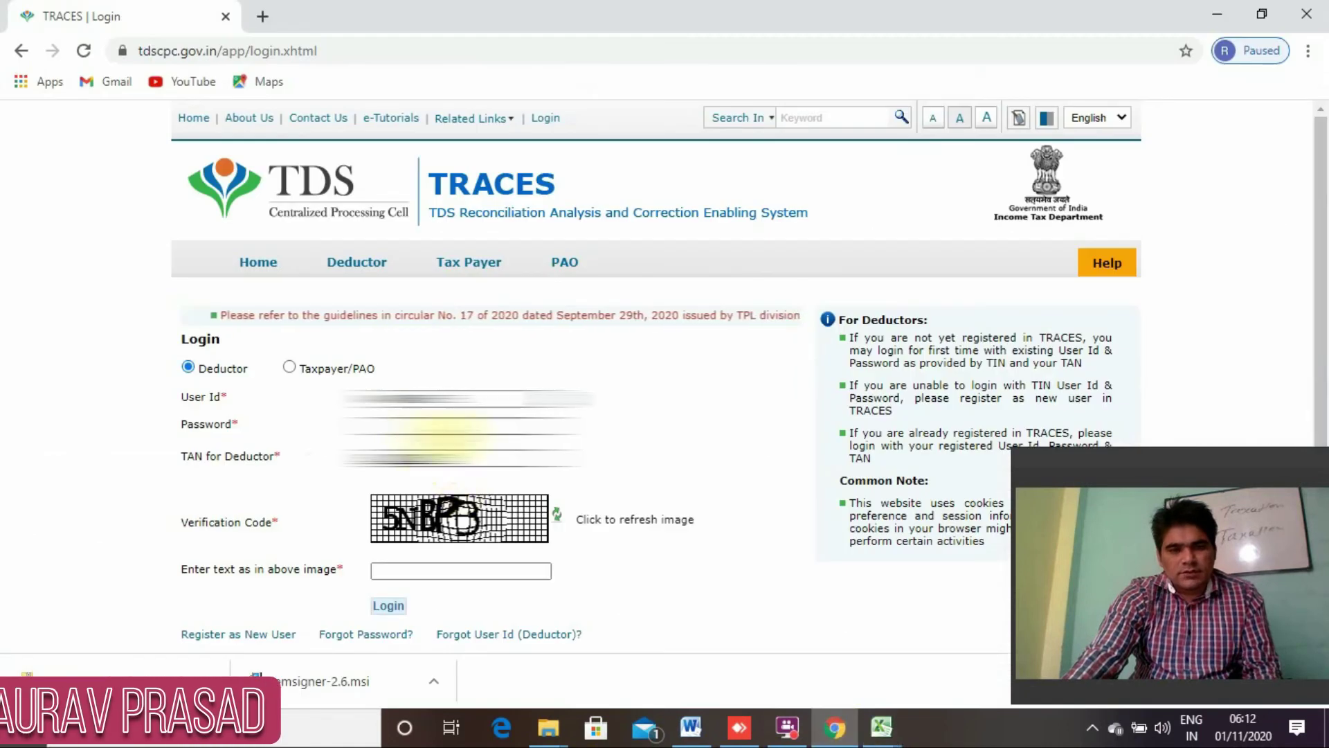
{"action": "mouse_move", "coordinate": [881, 727]}
{"action": "left_click", "coordinate": [784, 655]}
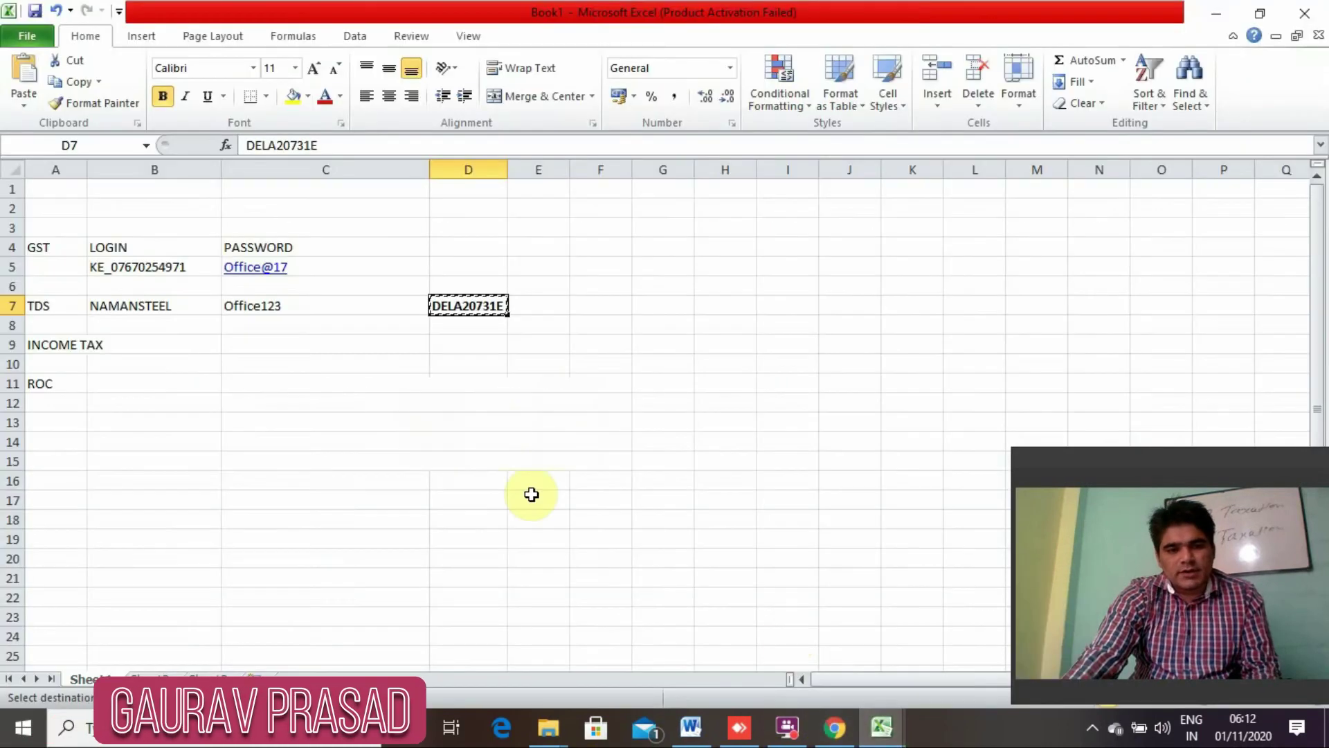
{"action": "left_click", "coordinate": [834, 727]}
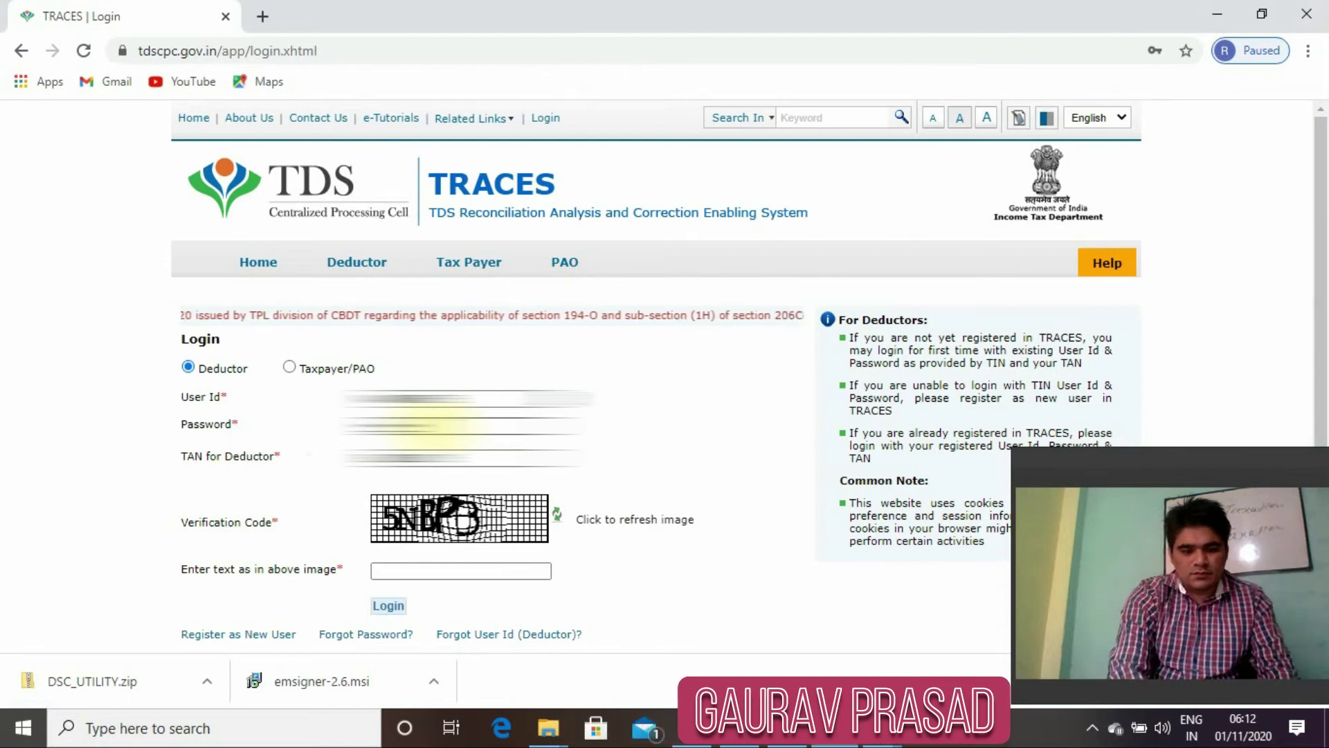
Enter the verification code and log in to the TRACES deductor account.
{"action": "key", "text": "Tab"}
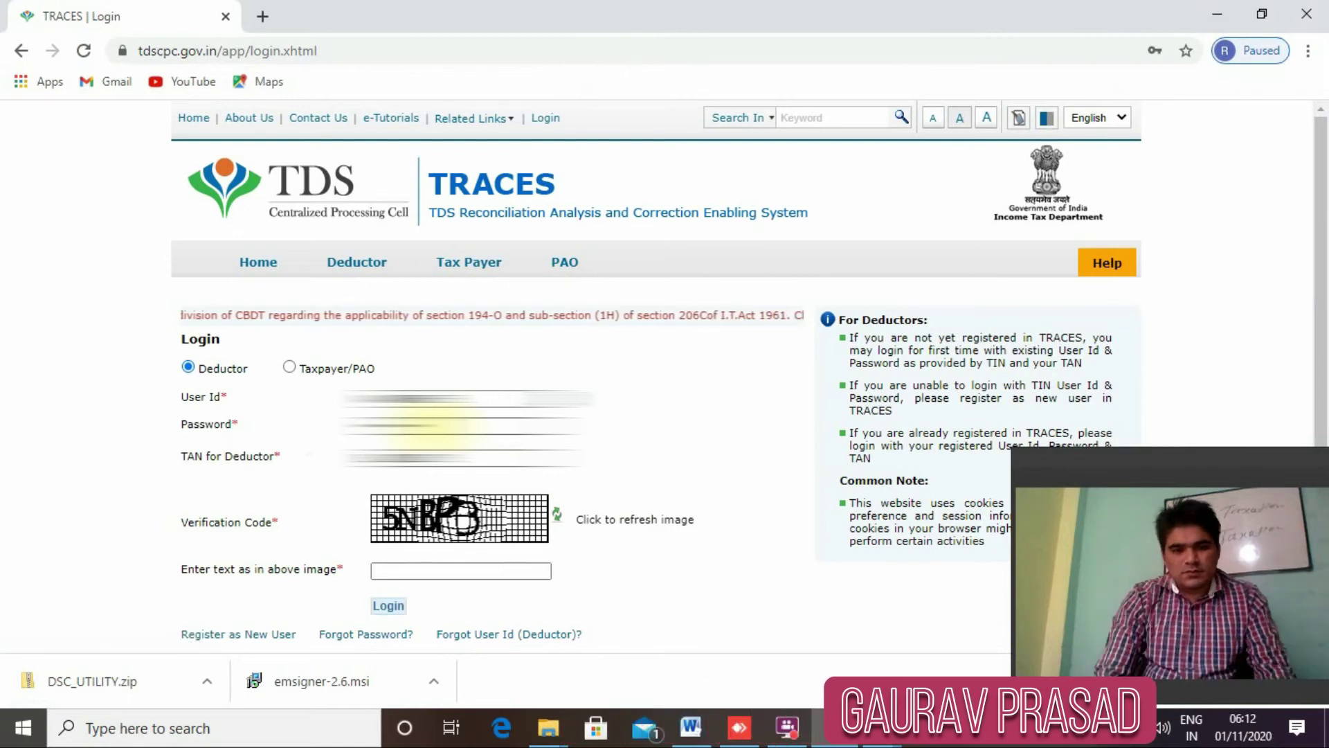
{"action": "type", "text": "G"}
{"action": "key", "text": "BackSpace"}
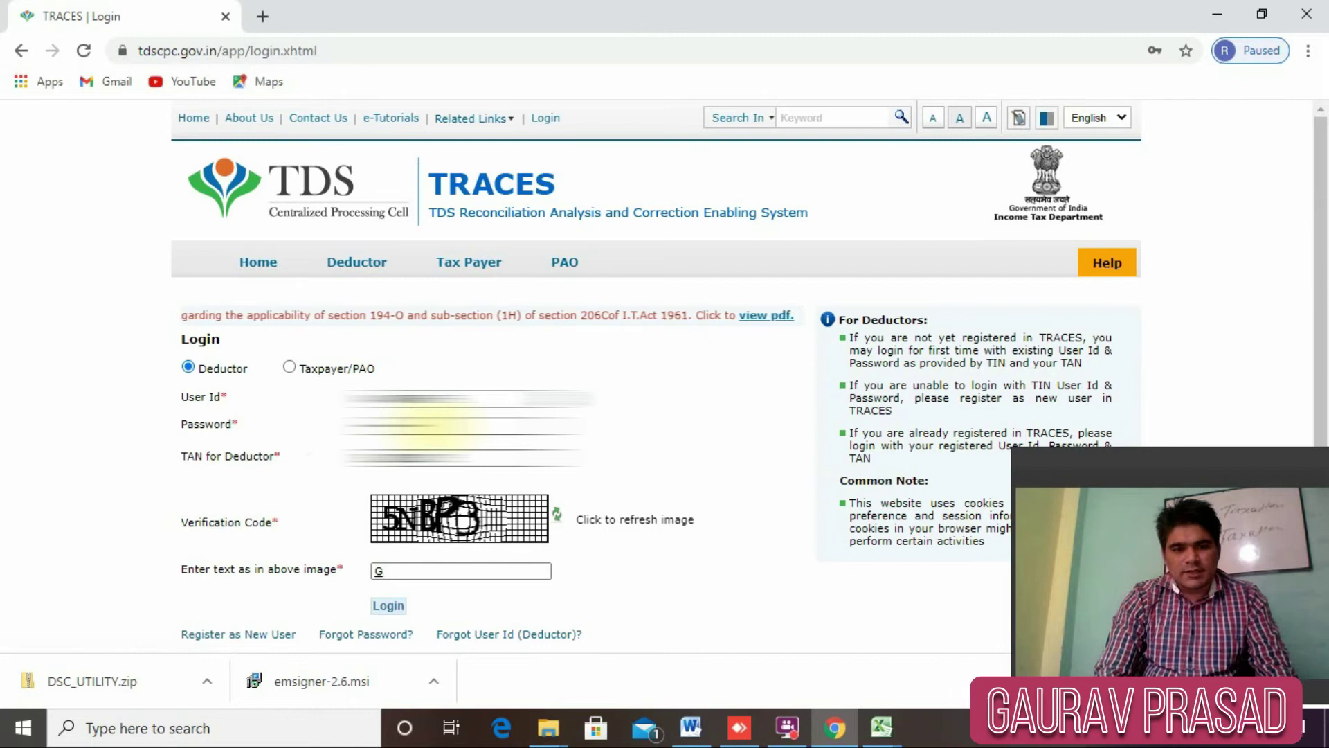
{"action": "type", "text": "5NN"}
{"action": "key", "text": "BackSpace"}
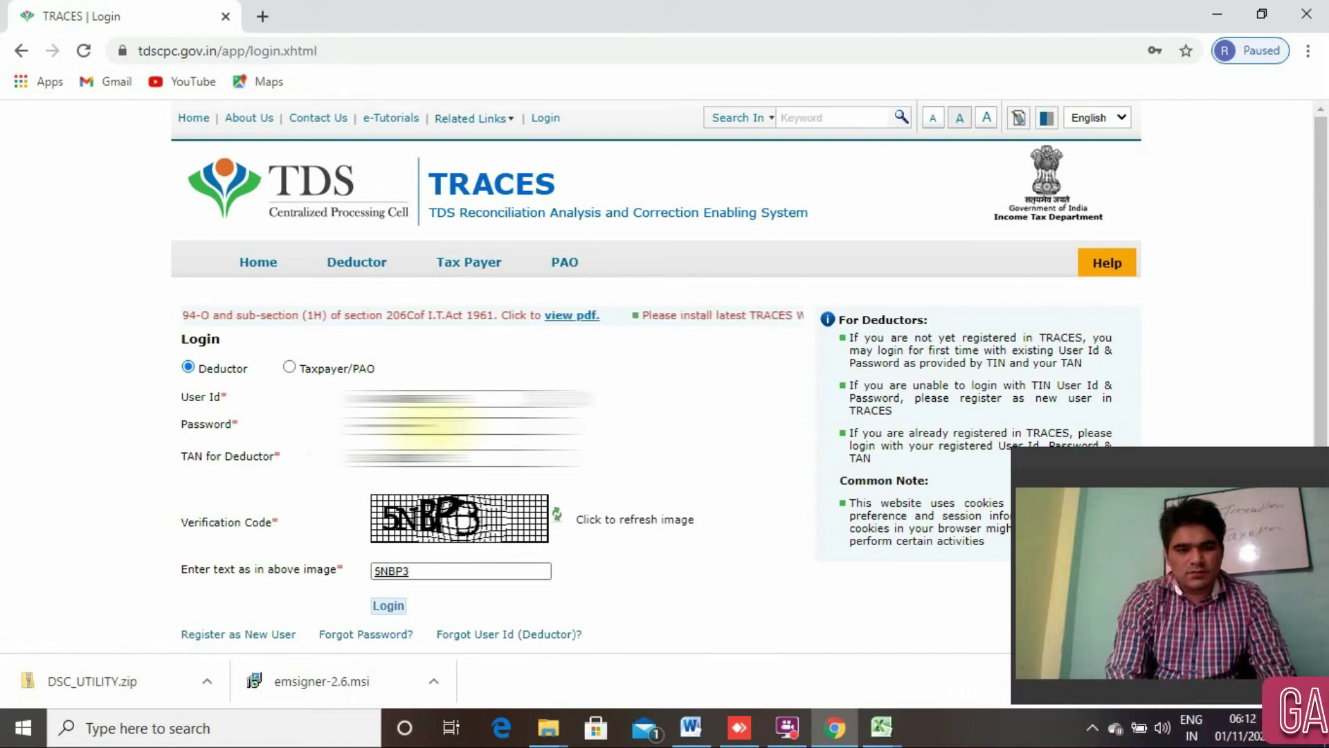
{"action": "left_click", "coordinate": [388, 606]}
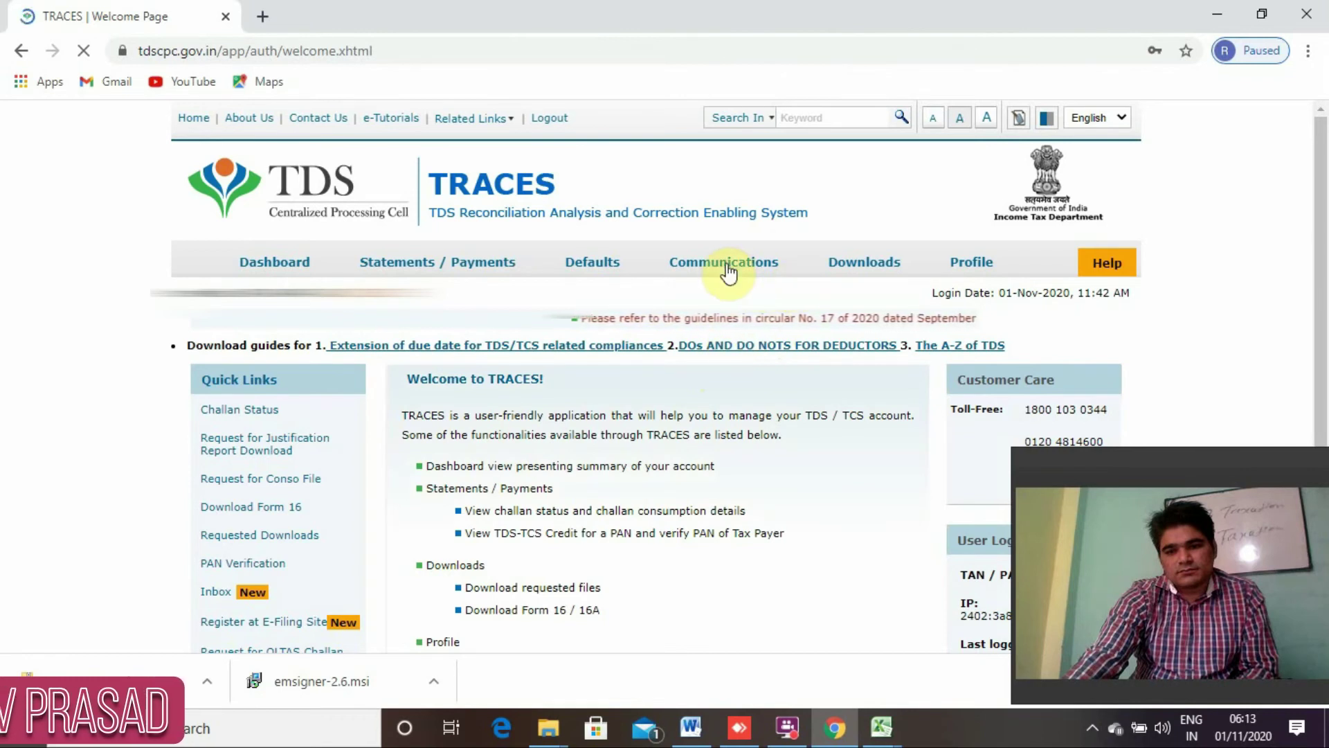
Look over the TRACES welcome page menus toward Downloads > Requested Downloads.
{"action": "mouse_move", "coordinate": [414, 306]}
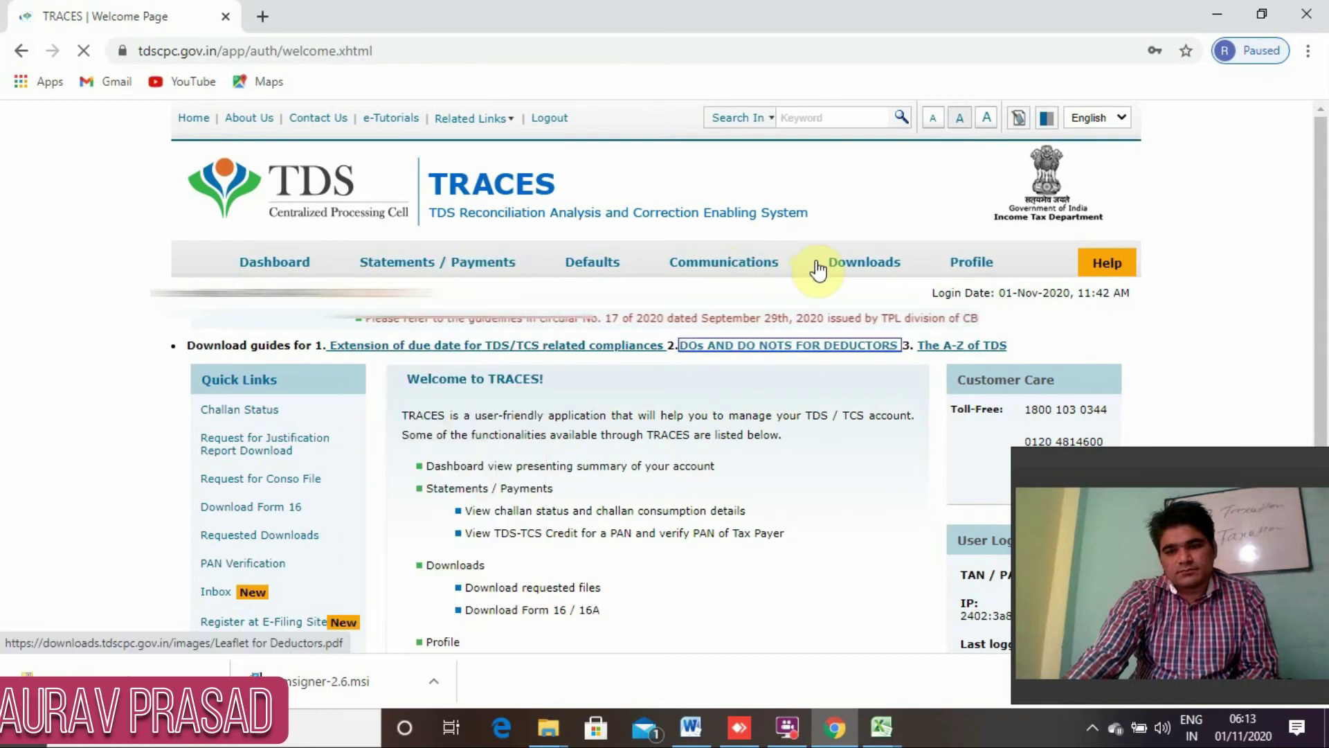
{"action": "mouse_move", "coordinate": [549, 272]}
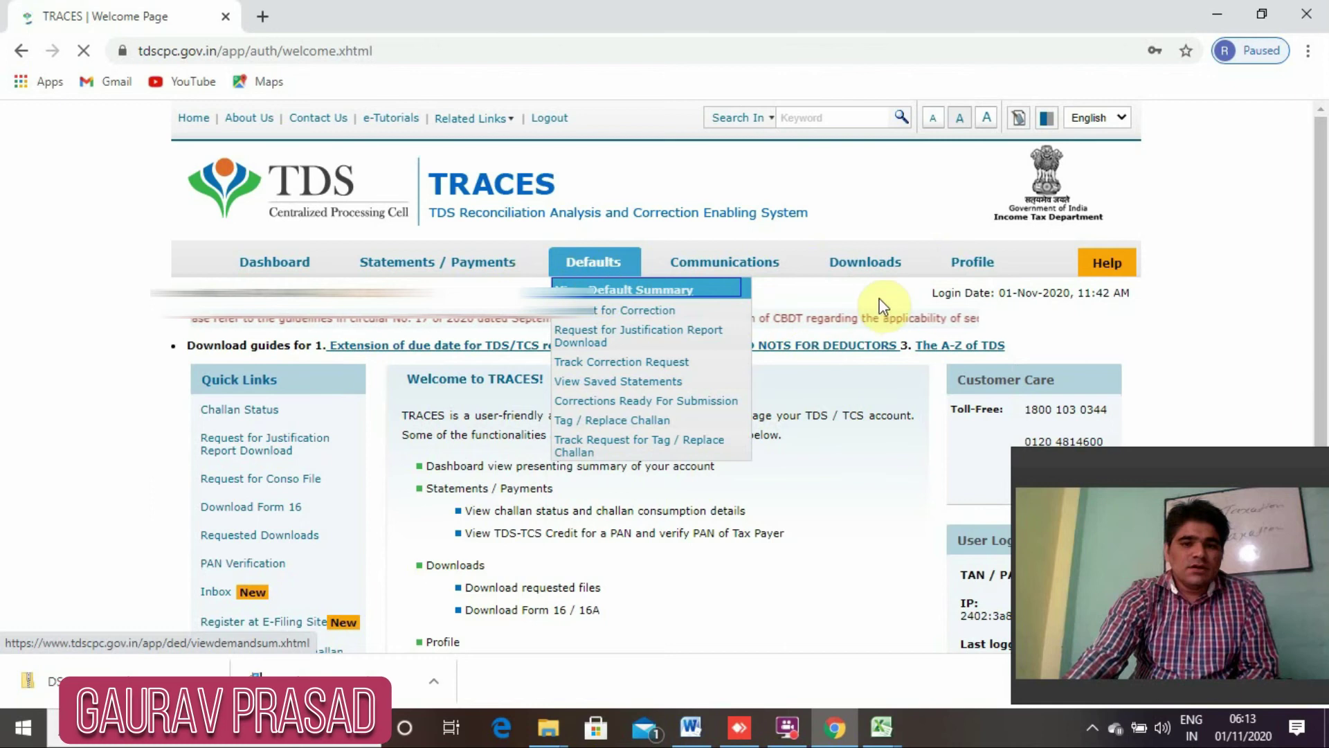
{"action": "mouse_move", "coordinate": [891, 279]}
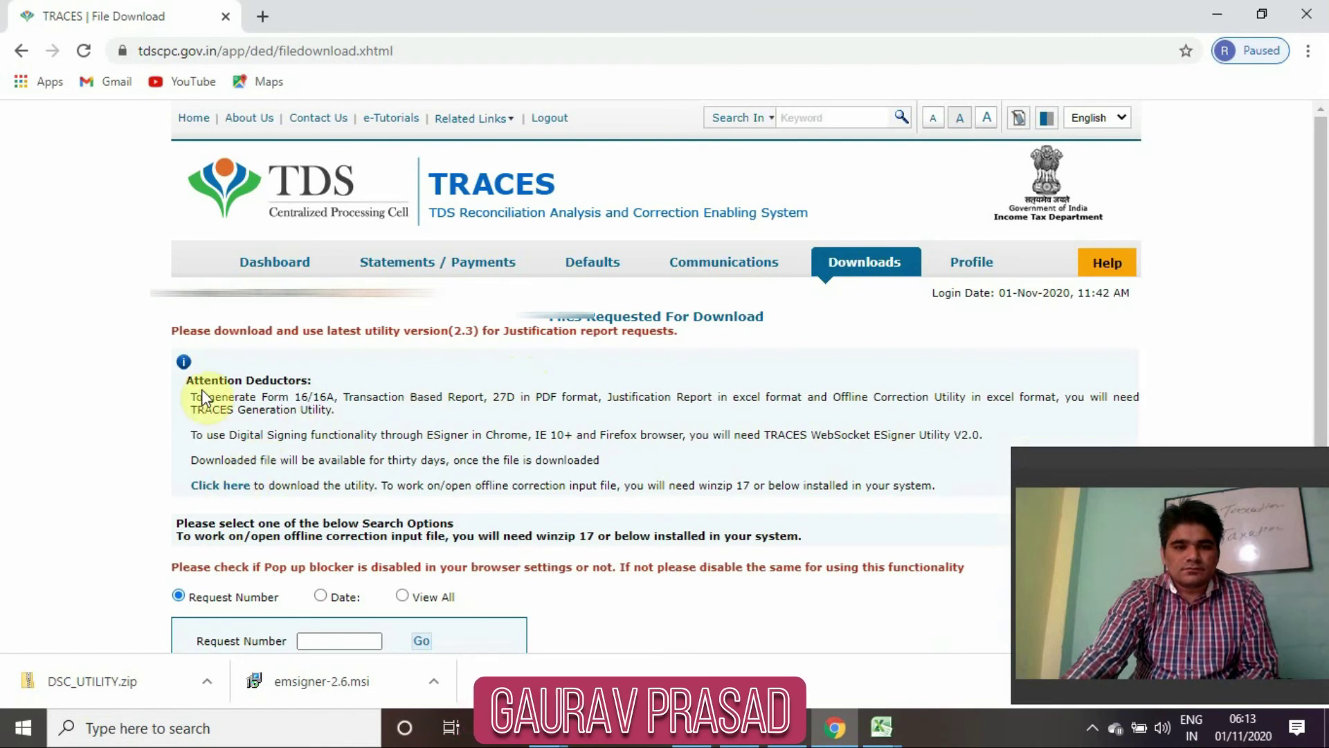
Follow the TRACES utility download link and submit the verification code.
{"action": "left_click", "coordinate": [220, 491]}
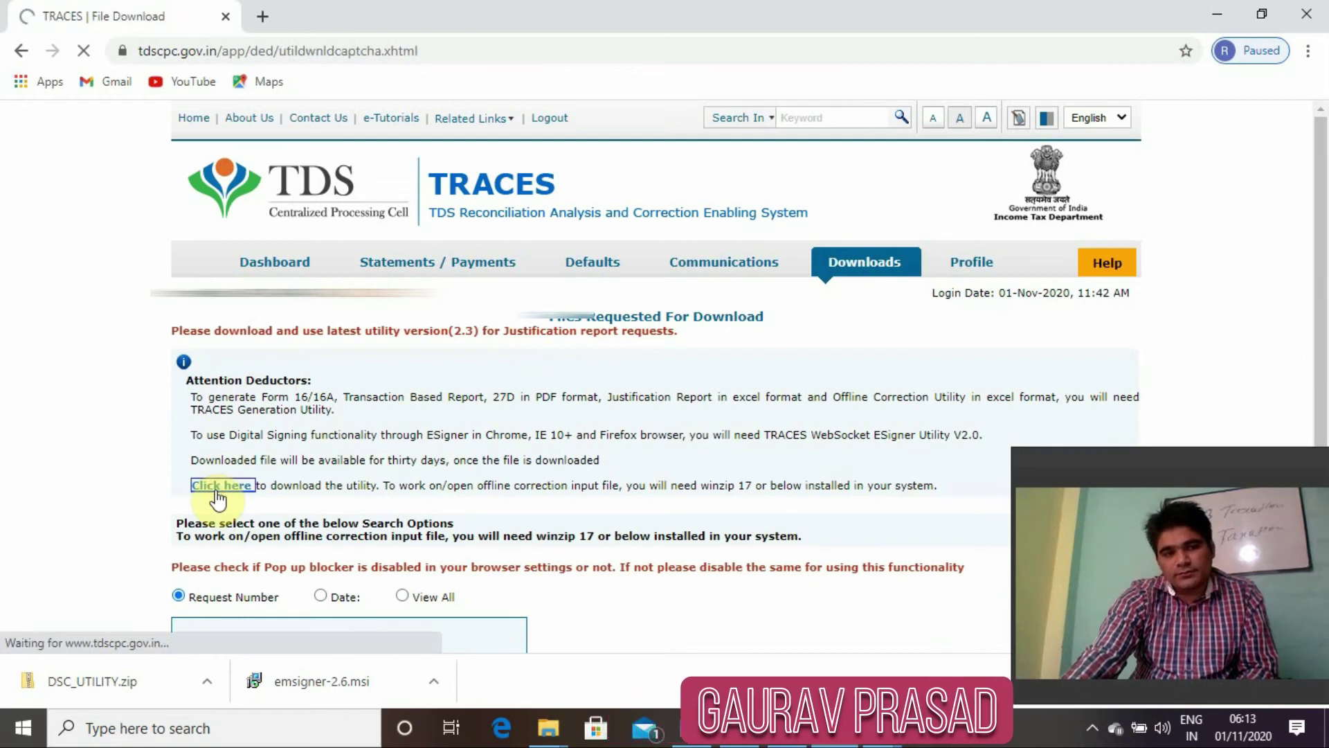
{"action": "left_click", "coordinate": [432, 498]}
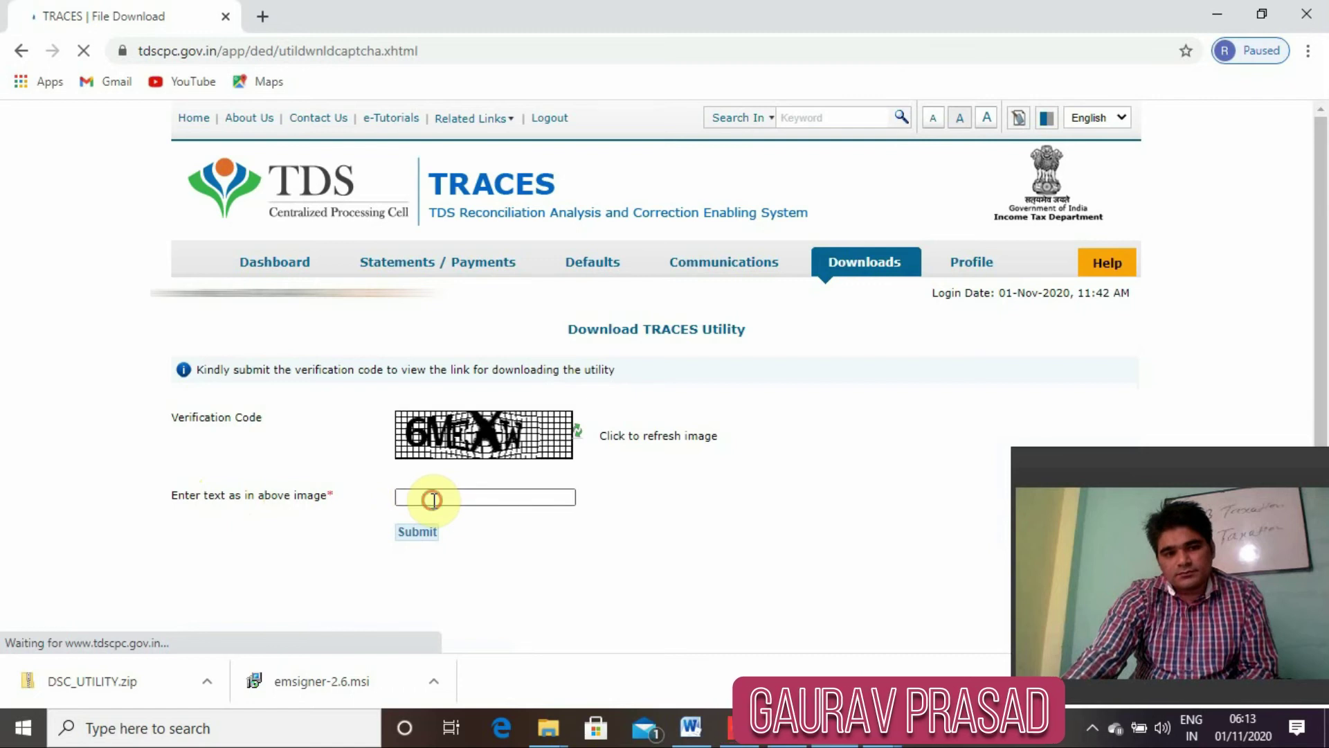
{"action": "type", "text": "6MEXW"}
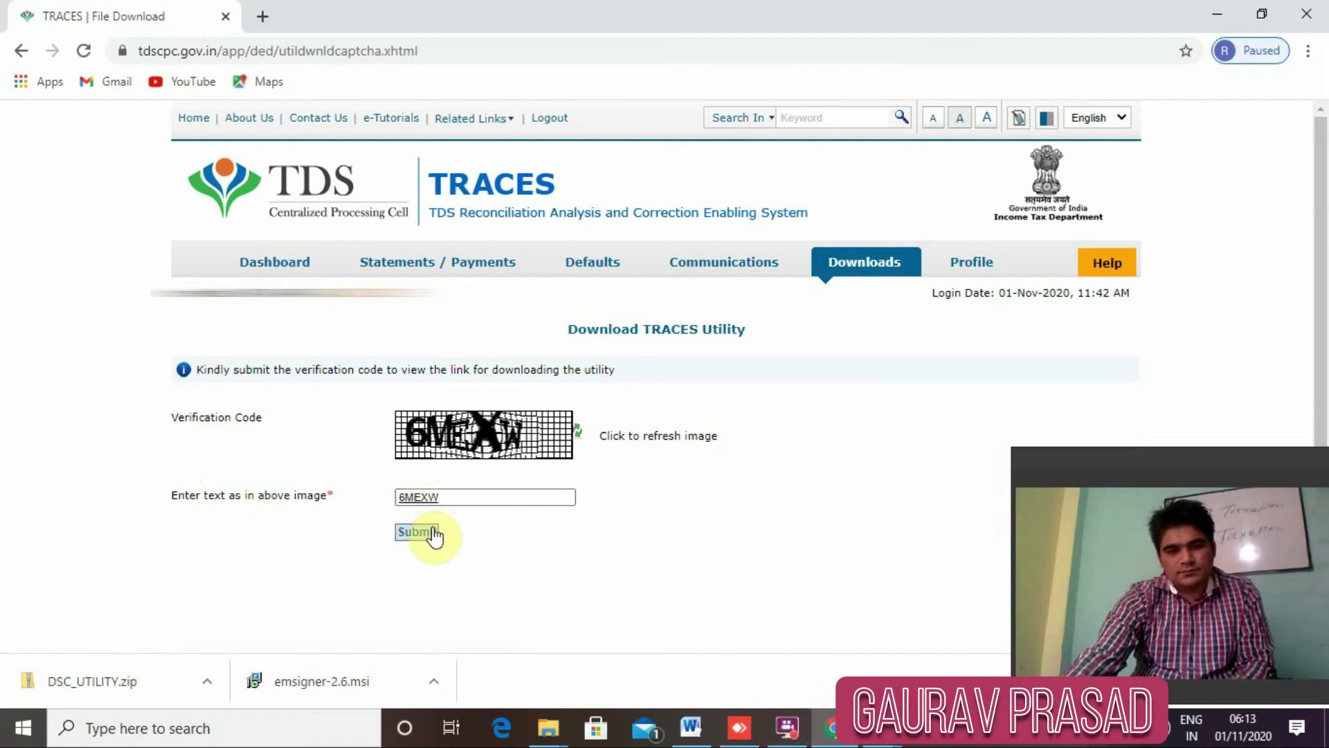
{"action": "left_click", "coordinate": [434, 534]}
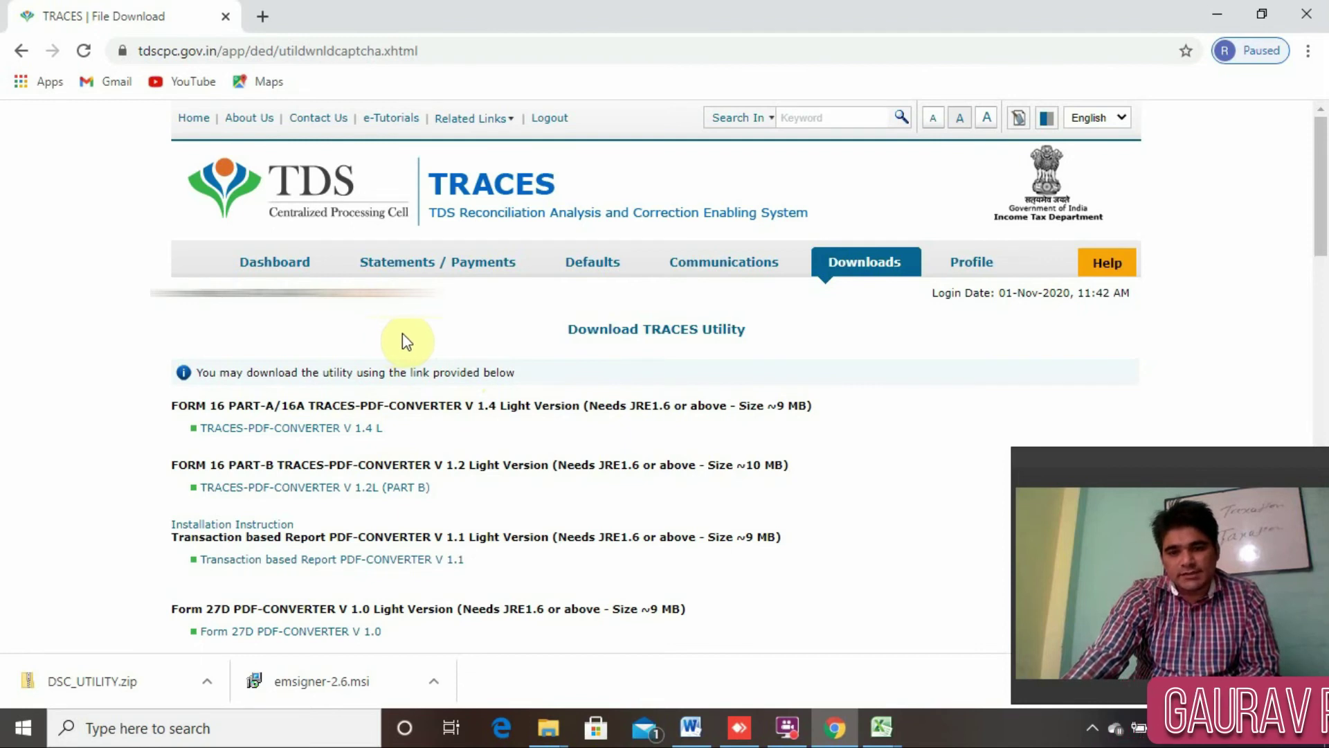
Download the TRACES WebSigner Setup V 2.0 zip from the TRACES utilities list.
{"action": "scroll", "coordinate": [405, 338], "scroll_direction": "down", "scroll_amount": 5}
{"action": "scroll", "coordinate": [409, 342], "scroll_direction": "down", "scroll_amount": 5}
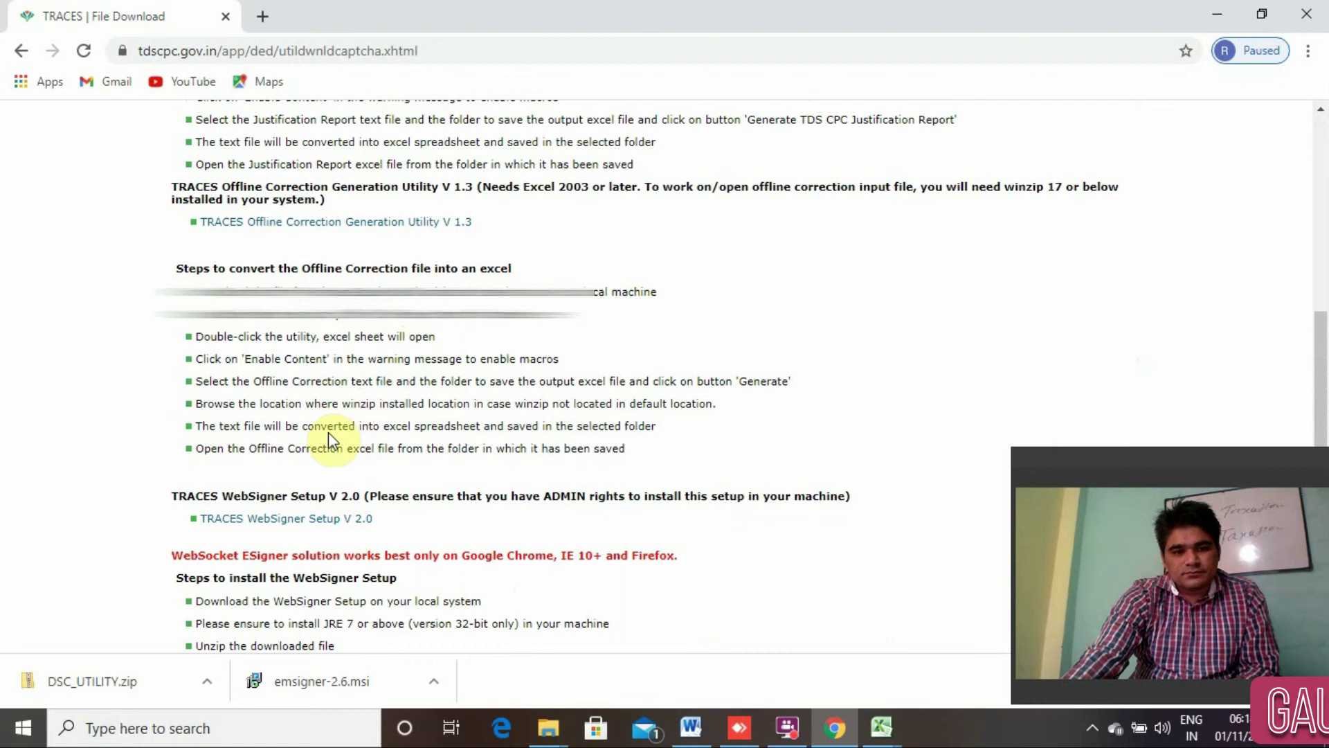
{"action": "left_click", "coordinate": [269, 524]}
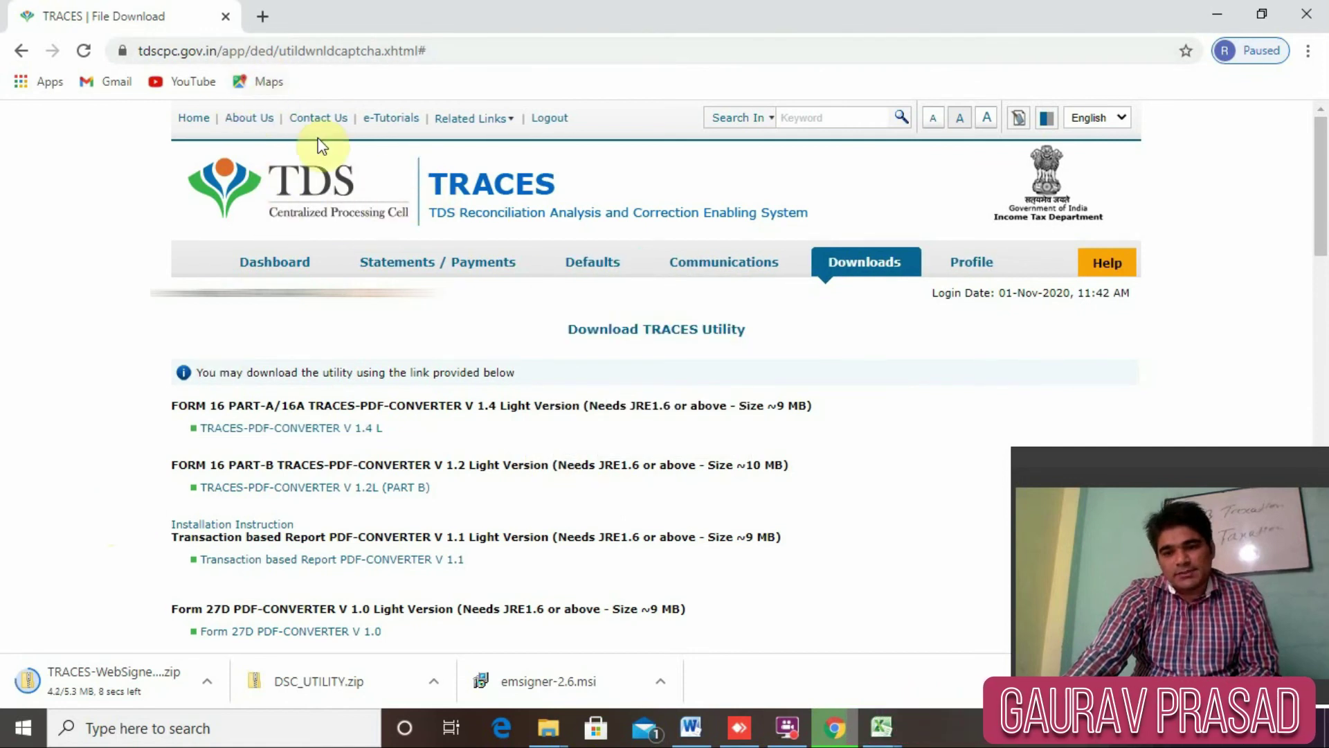
Close the TRACES tab and search Google for 'MCA' in a new tab.
{"action": "left_click", "coordinate": [263, 17]}
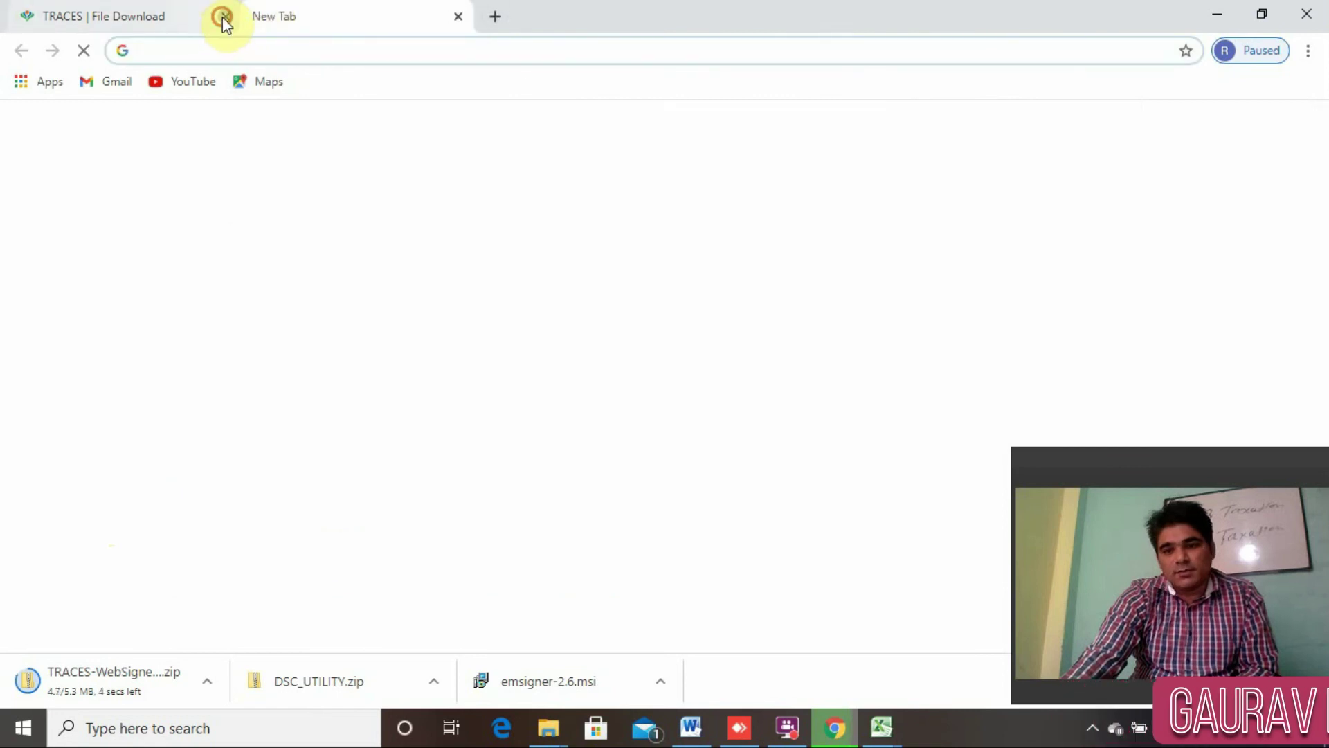
{"action": "left_click", "coordinate": [223, 20]}
{"action": "left_click", "coordinate": [220, 53]}
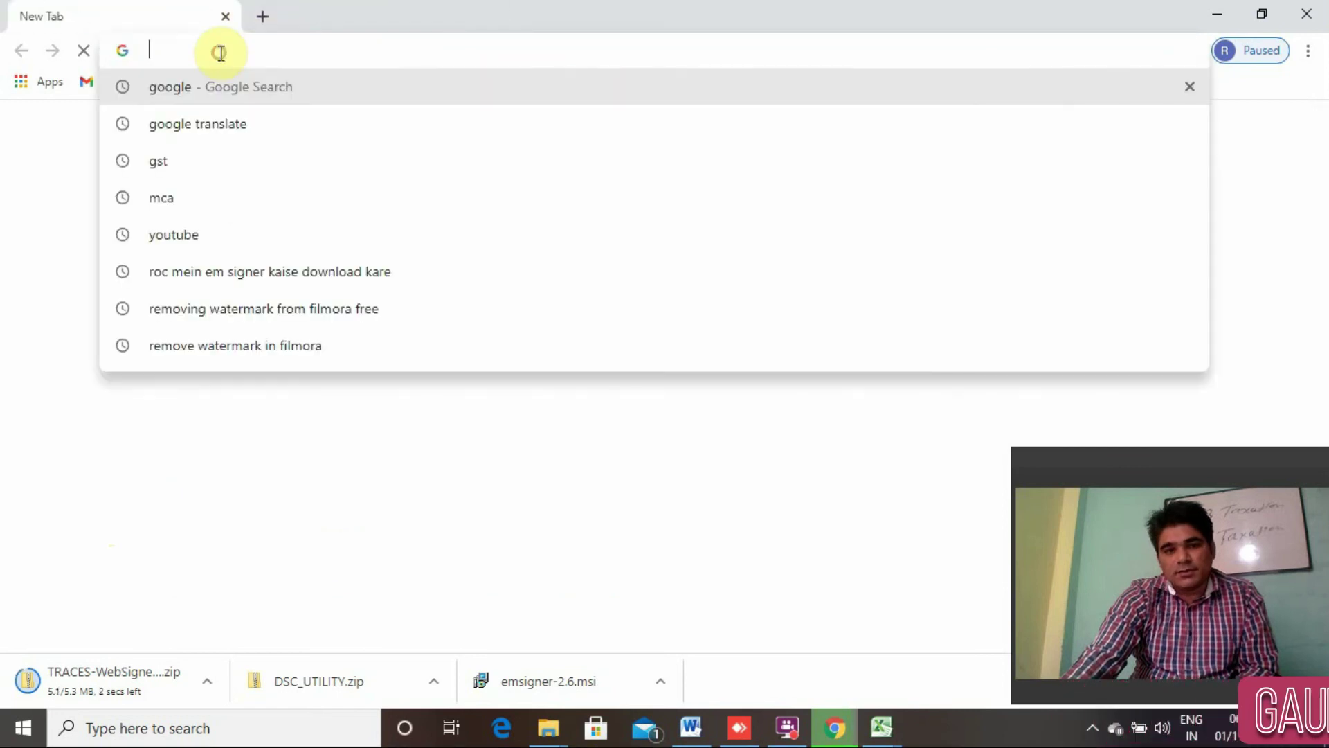
{"action": "type", "text": "MCA"}
{"action": "key", "text": "Return"}
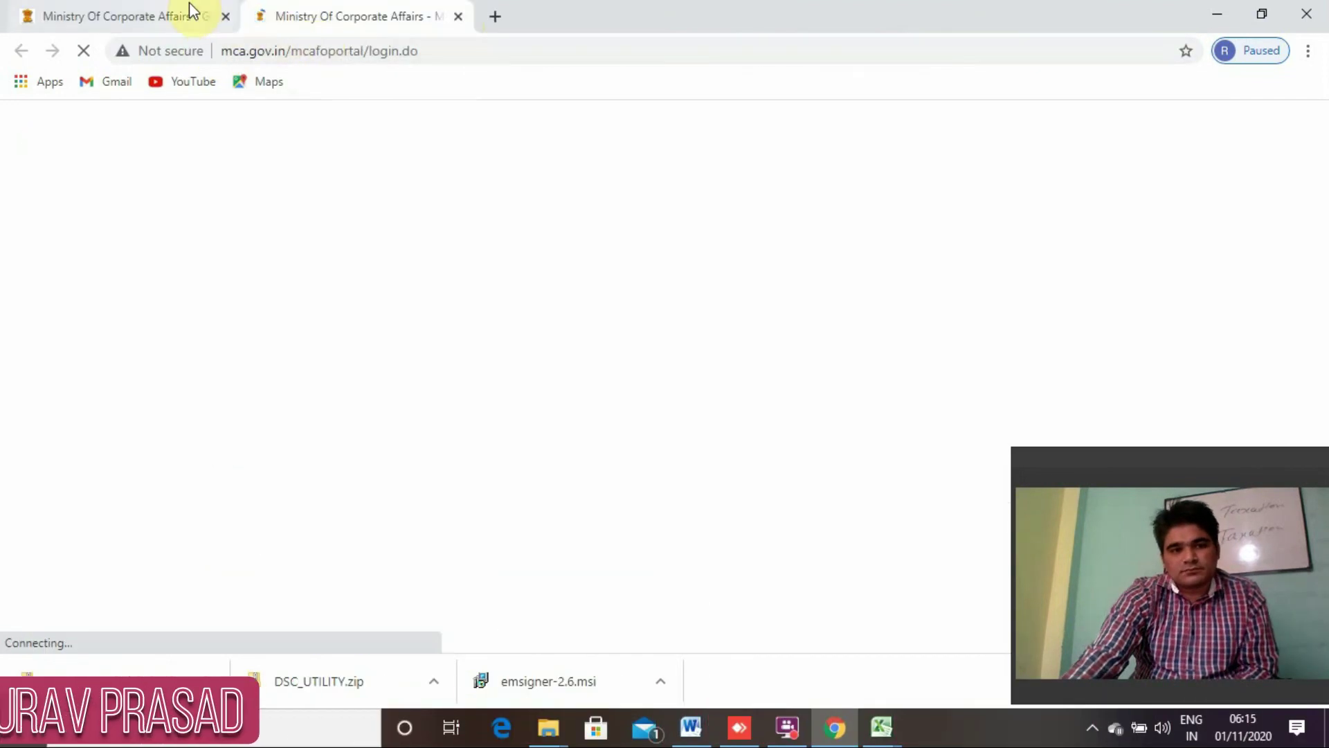
Open the Ministry of Corporate Affairs site and go to its Login page.
{"action": "left_click", "coordinate": [222, 15]}
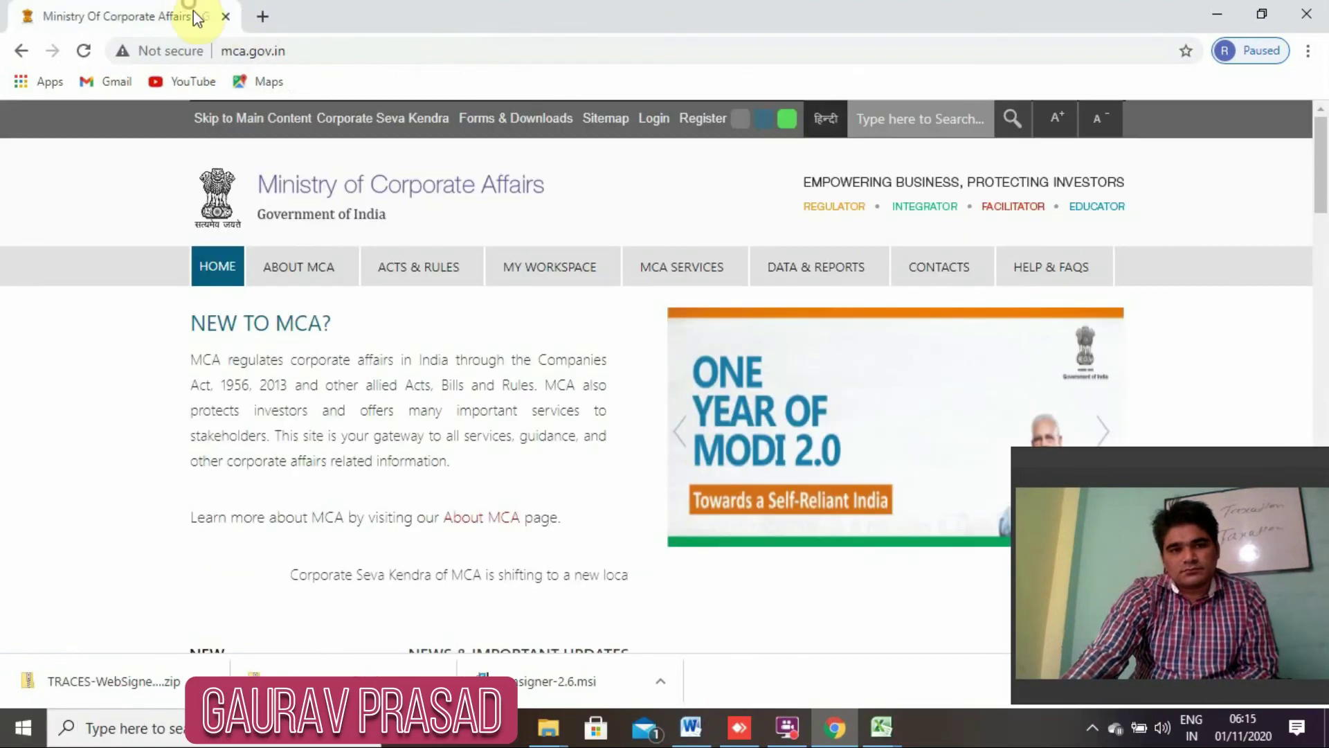
{"action": "left_click", "coordinate": [650, 120]}
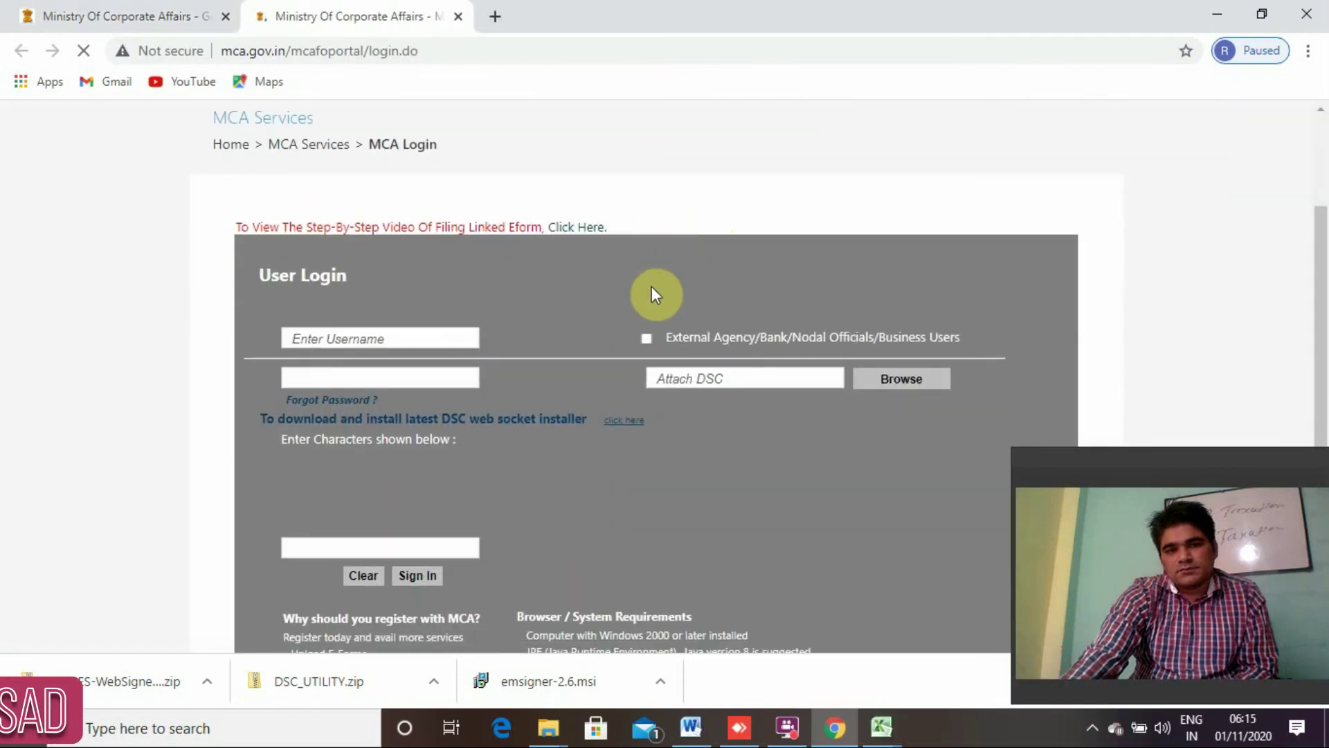
{"action": "scroll", "coordinate": [678, 278], "scroll_direction": "down", "scroll_amount": 1}
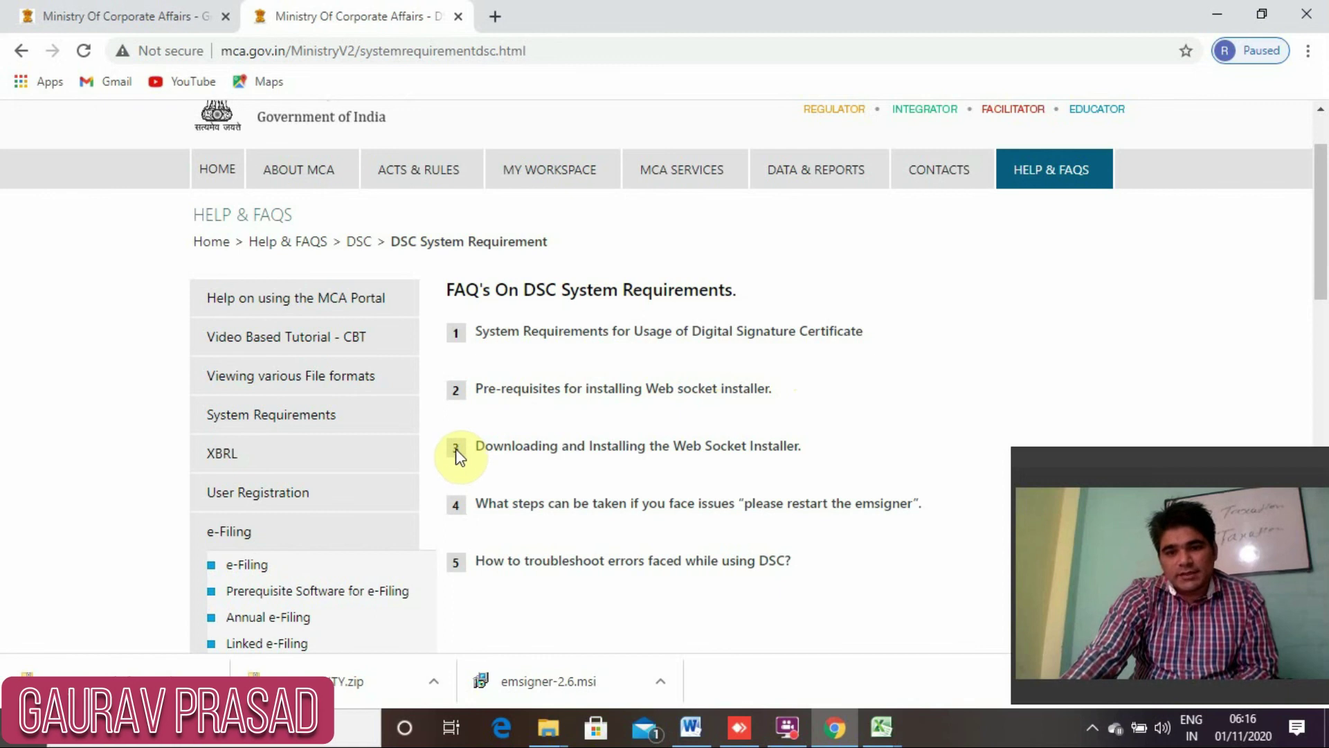
Expand the Web Socket Installer steps and download MCAemSigner.zip via the DSC Registration link.
{"action": "left_click", "coordinate": [517, 450]}
{"action": "scroll", "coordinate": [697, 347], "scroll_direction": "down", "scroll_amount": 4}
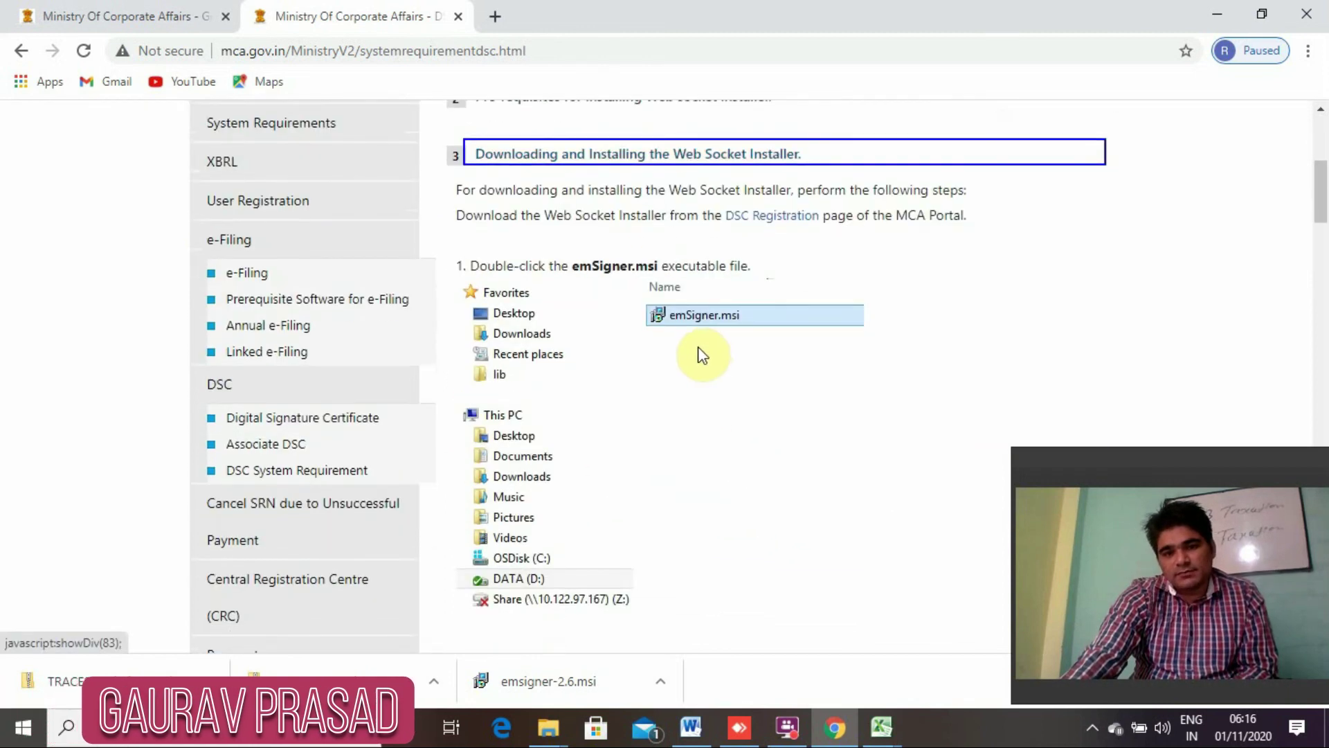
{"action": "left_click", "coordinate": [756, 227]}
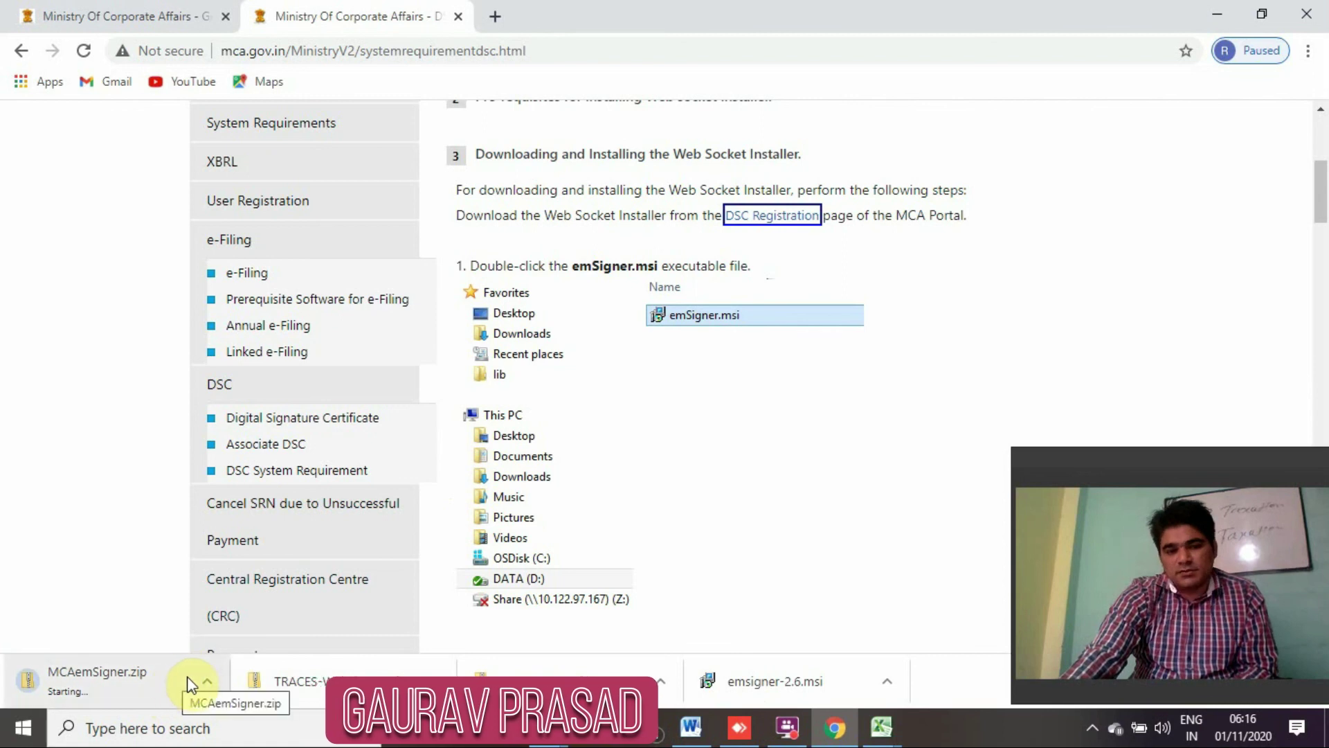
Show the downloaded TRACES WebSigner file in its Downloads folder.
{"action": "left_click", "coordinate": [204, 682]}
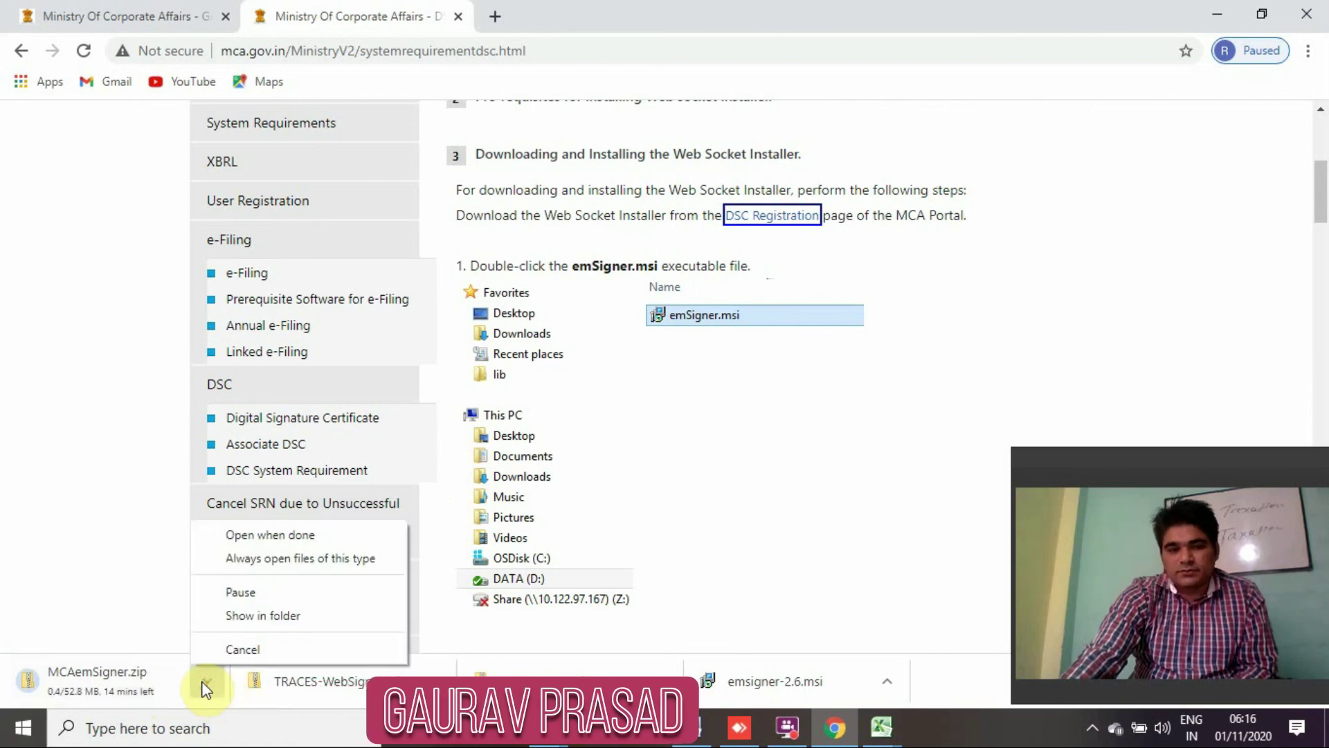
{"action": "left_click", "coordinate": [232, 620]}
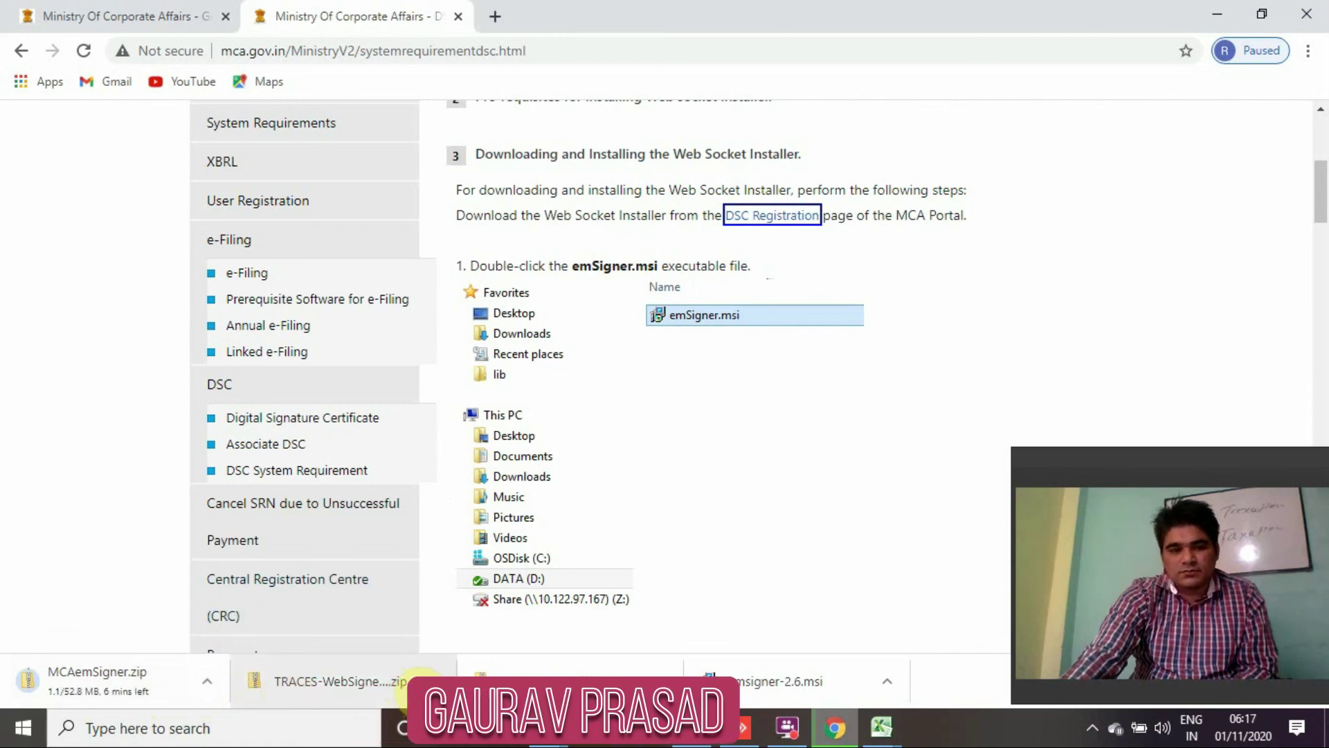
{"action": "left_click", "coordinate": [439, 675]}
{"action": "left_click", "coordinate": [464, 616]}
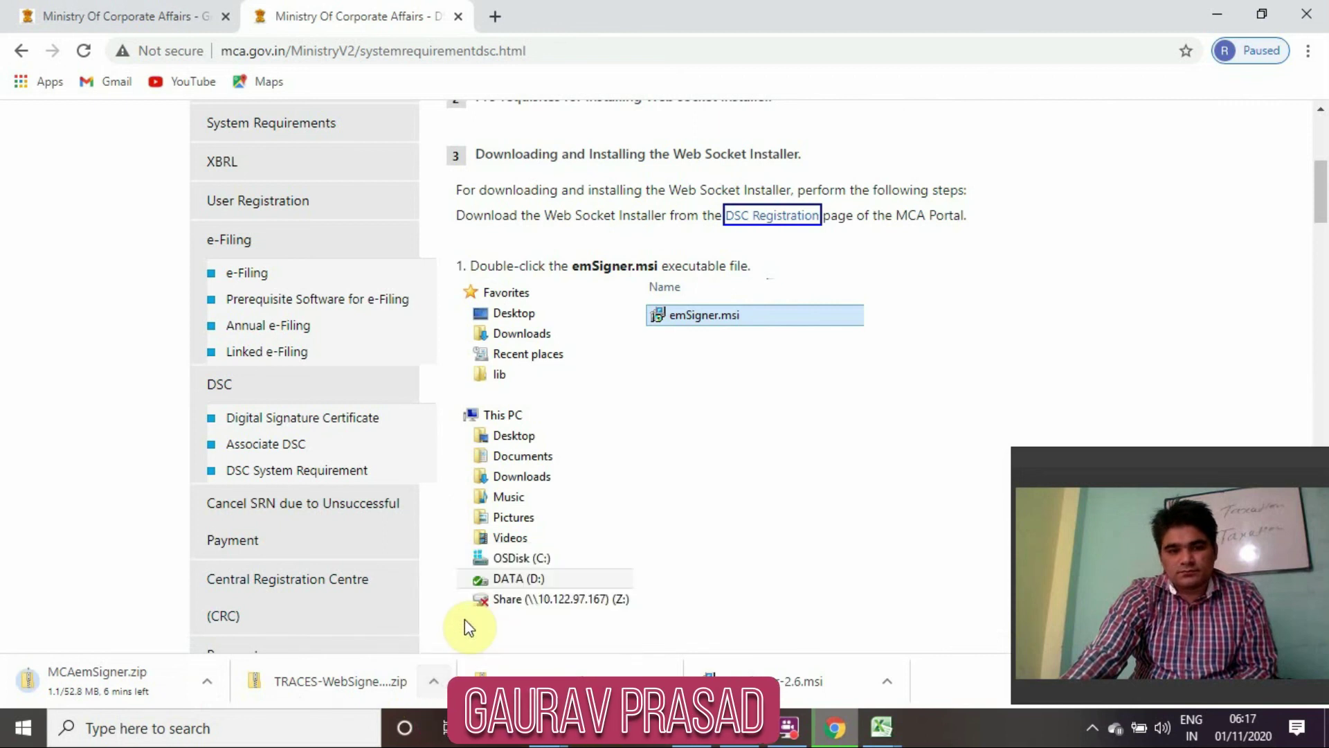